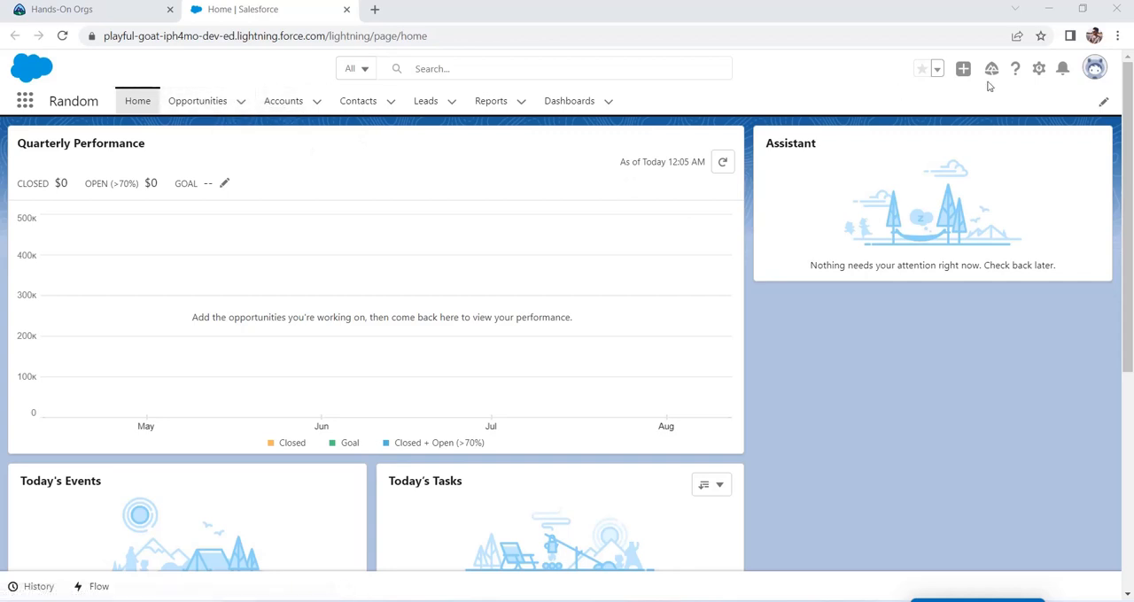
Step: Open Salesforce Setup for the current app and go to the Object Manager
left_click(1040, 69)
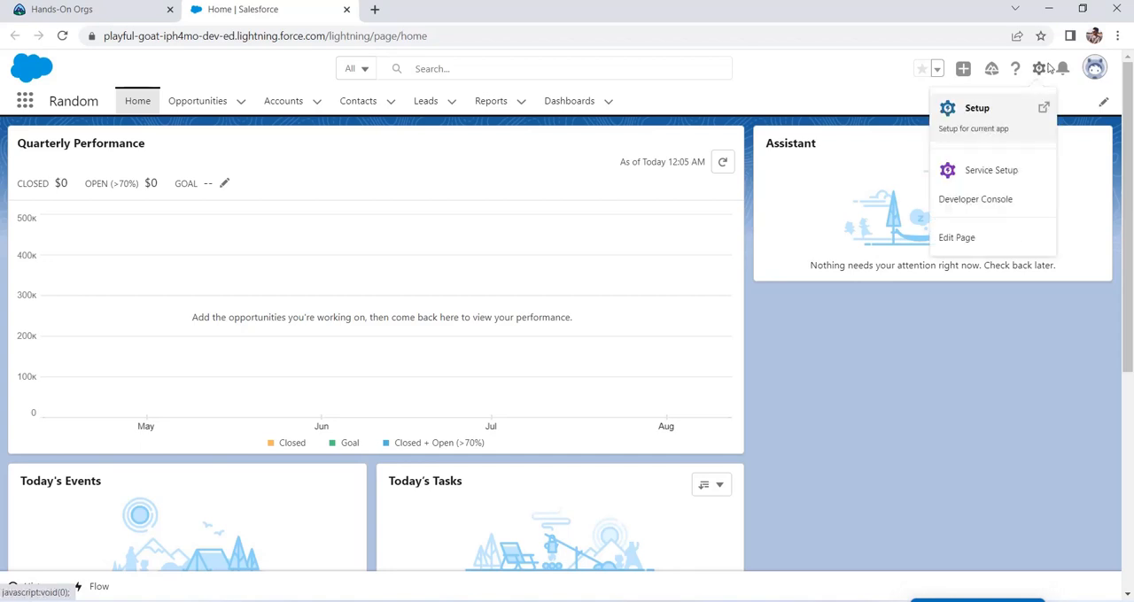
left_click(999, 124)
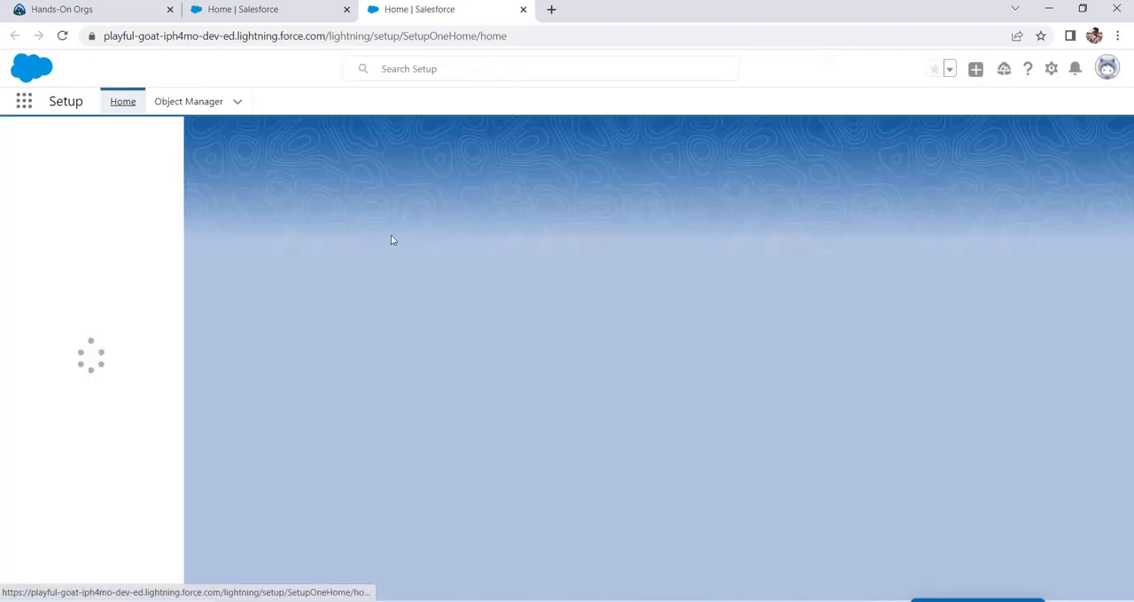
left_click(116, 140)
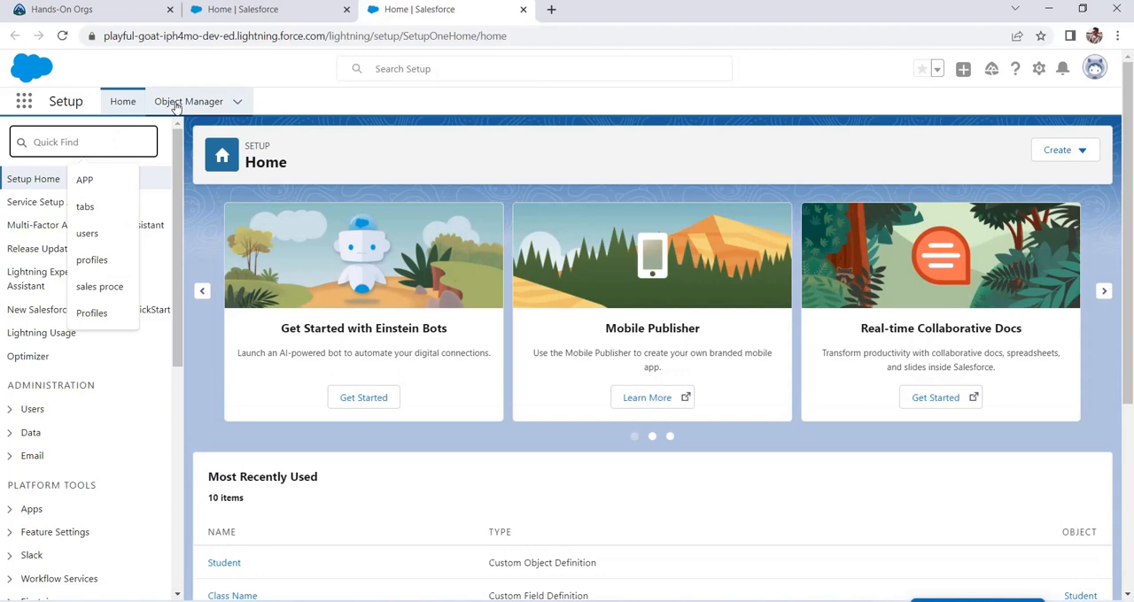
left_click(188, 101)
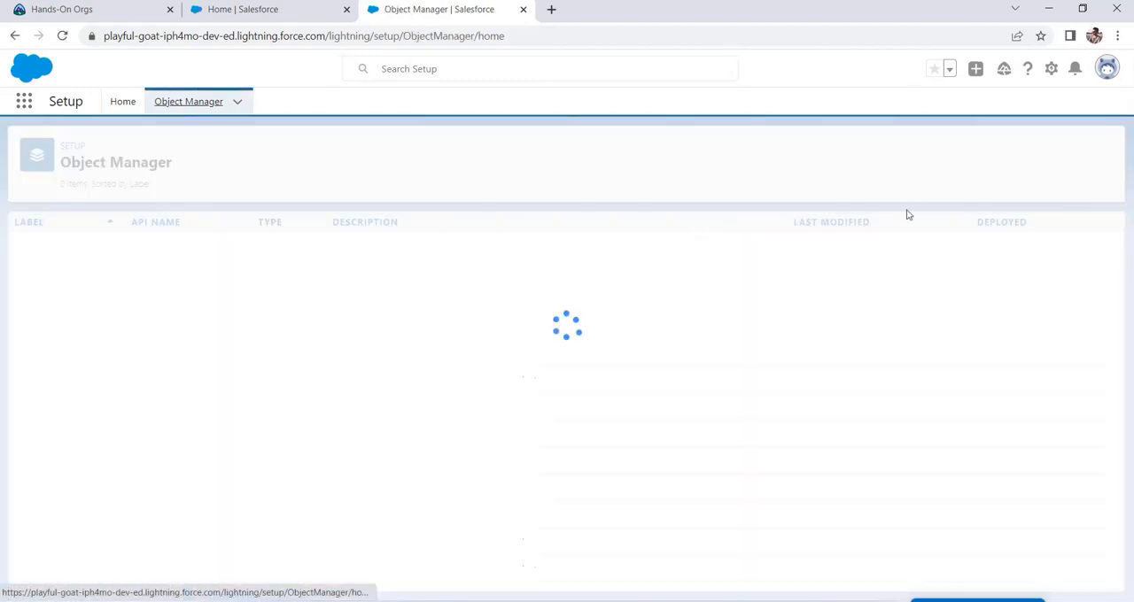
Step: Search the Object Manager for "oppo" and open the Opportunity object's Fields & Relationships
left_click(889, 156)
type("oppo")
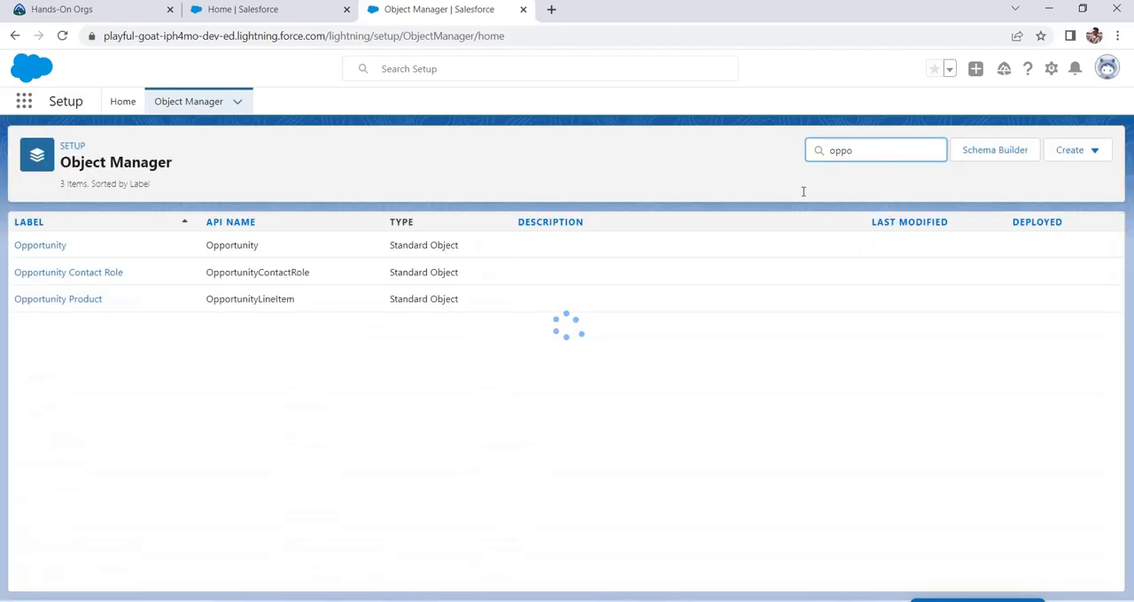
left_click(36, 247)
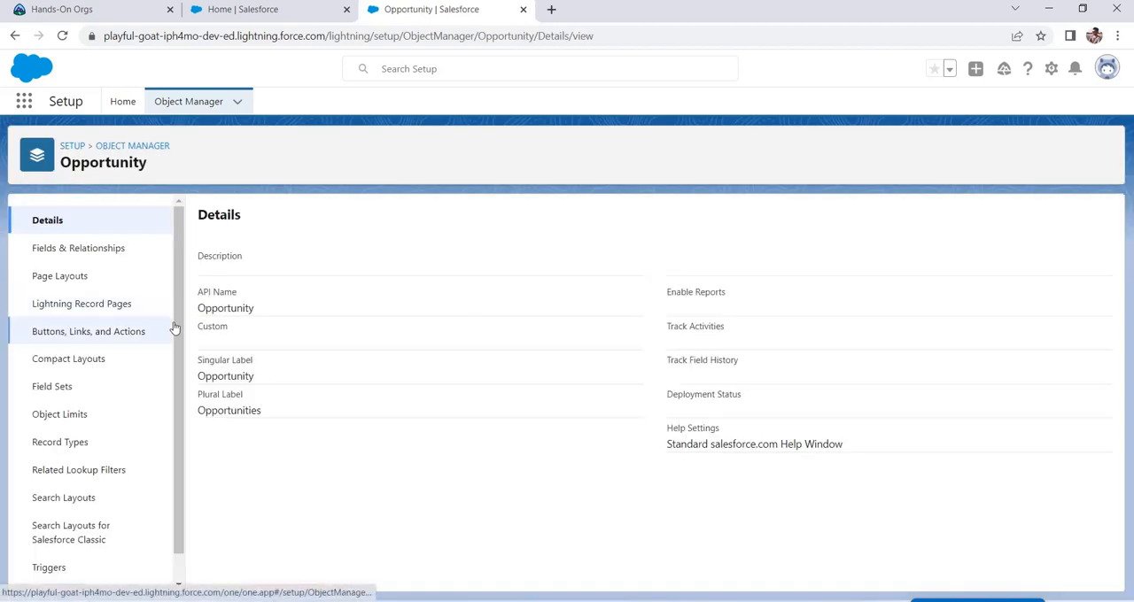
left_click(118, 252)
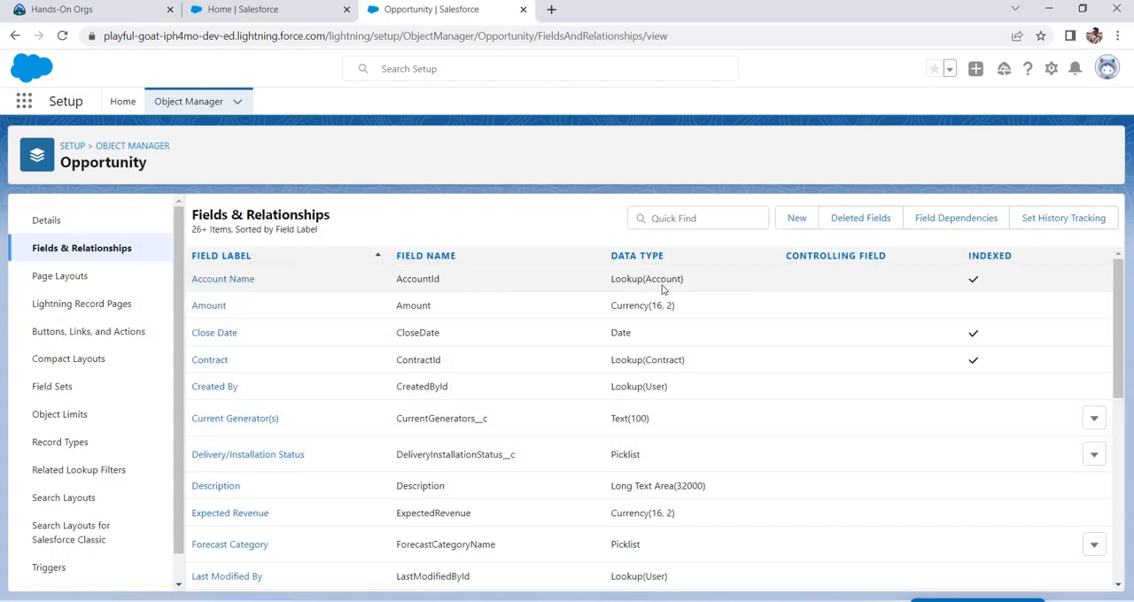
Step: Open the Account Name lookup field for editing and expand its lookup filter settings
left_click(246, 283)
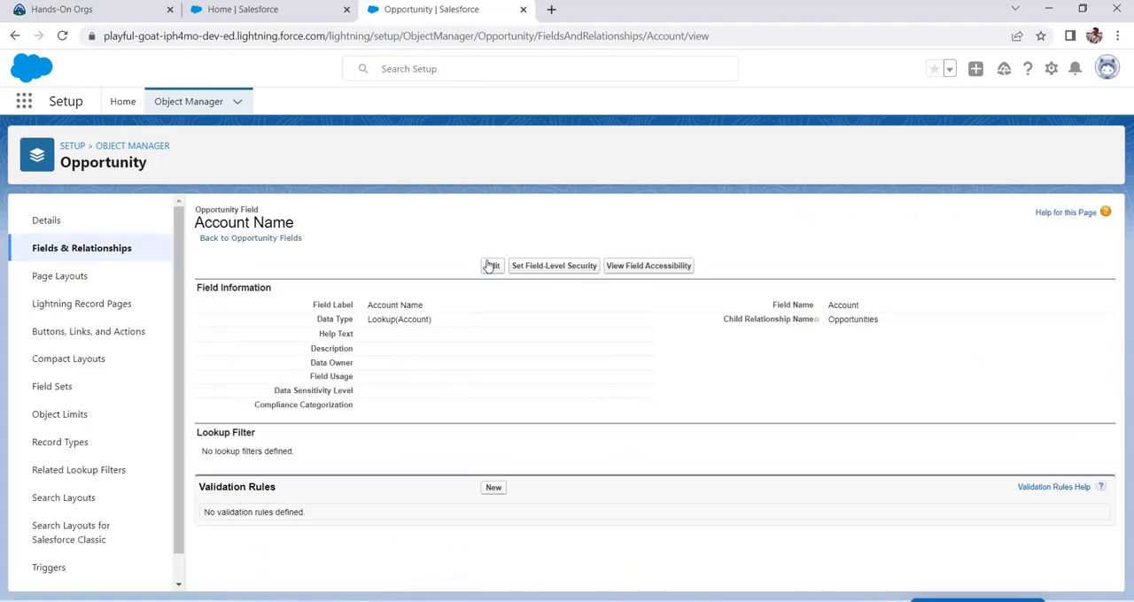
scroll(574, 394, "down", 2)
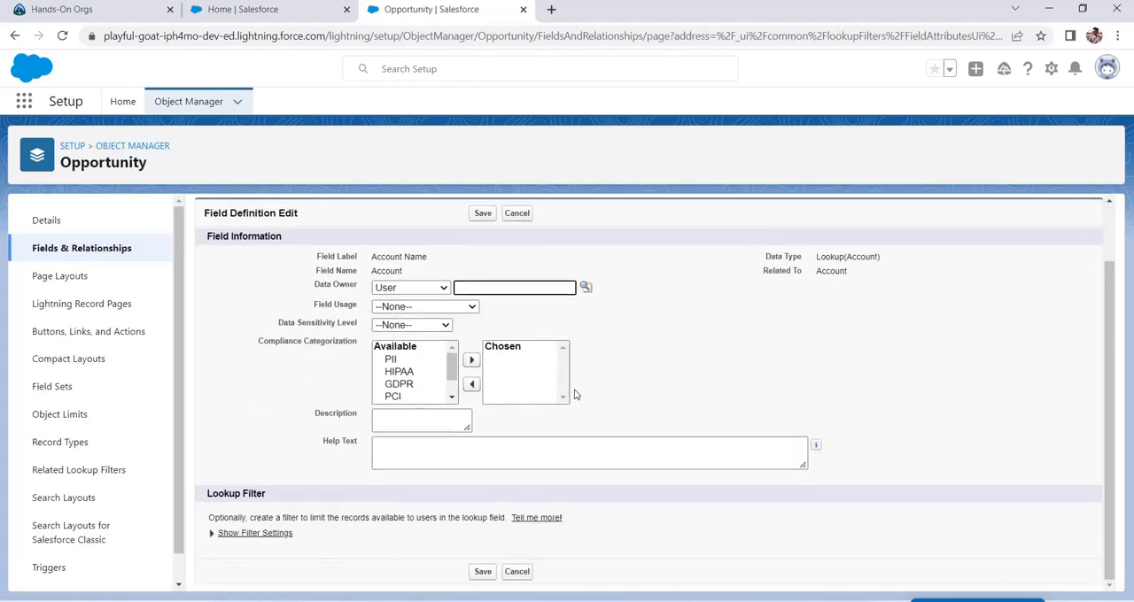
left_click(277, 534)
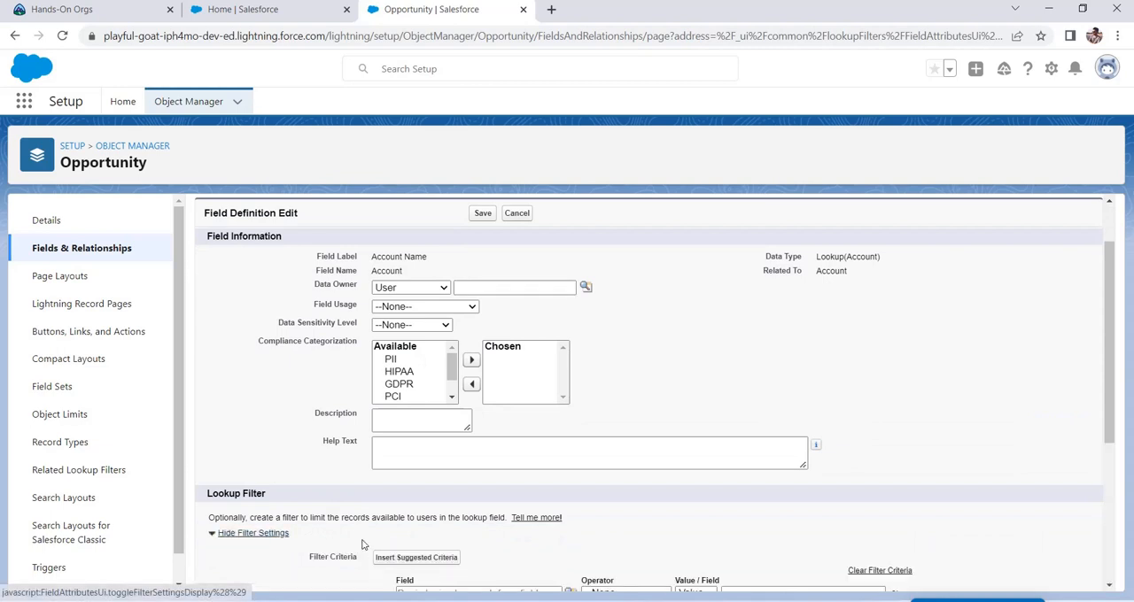
scroll(652, 507, "down", 3)
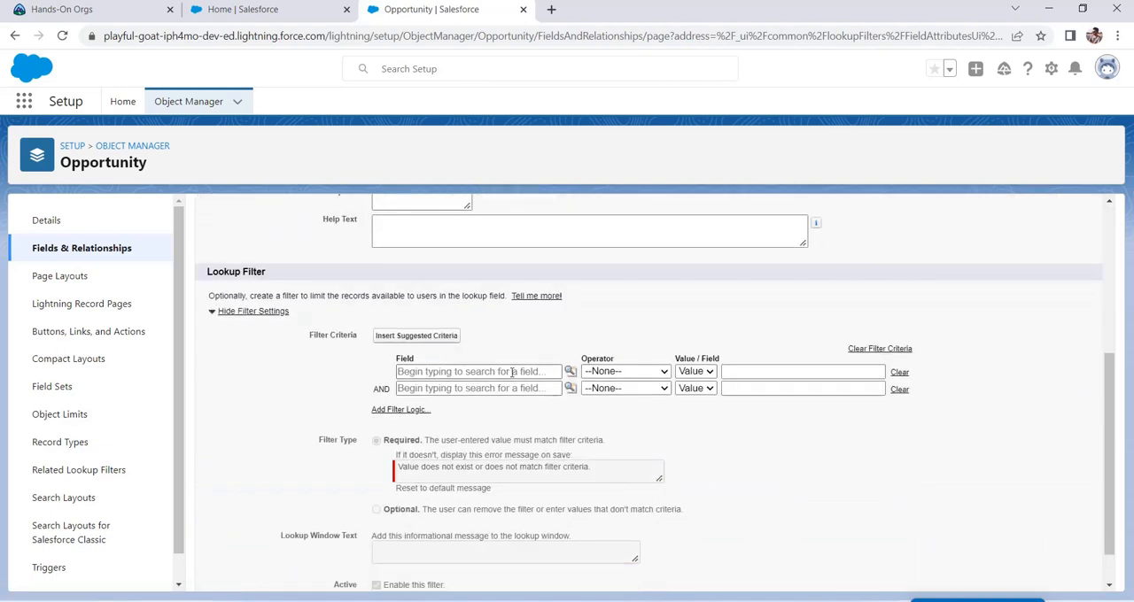
Step: Shorten the required filter's error message to "Value does not exist or does not match filter criter"
left_click_drag(376, 373, 658, 410)
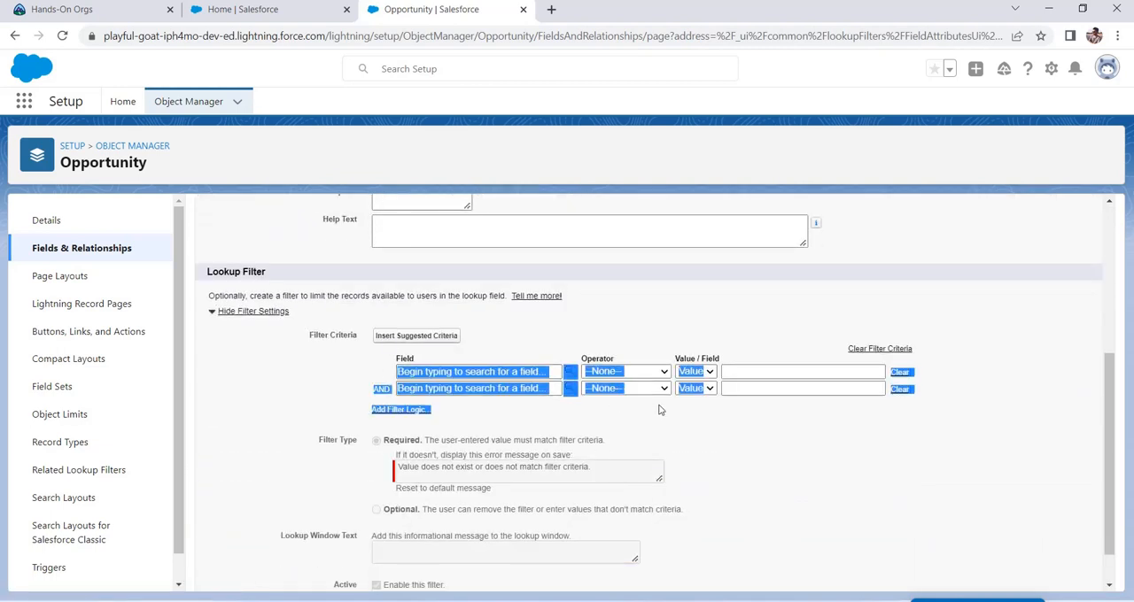
left_click(761, 427)
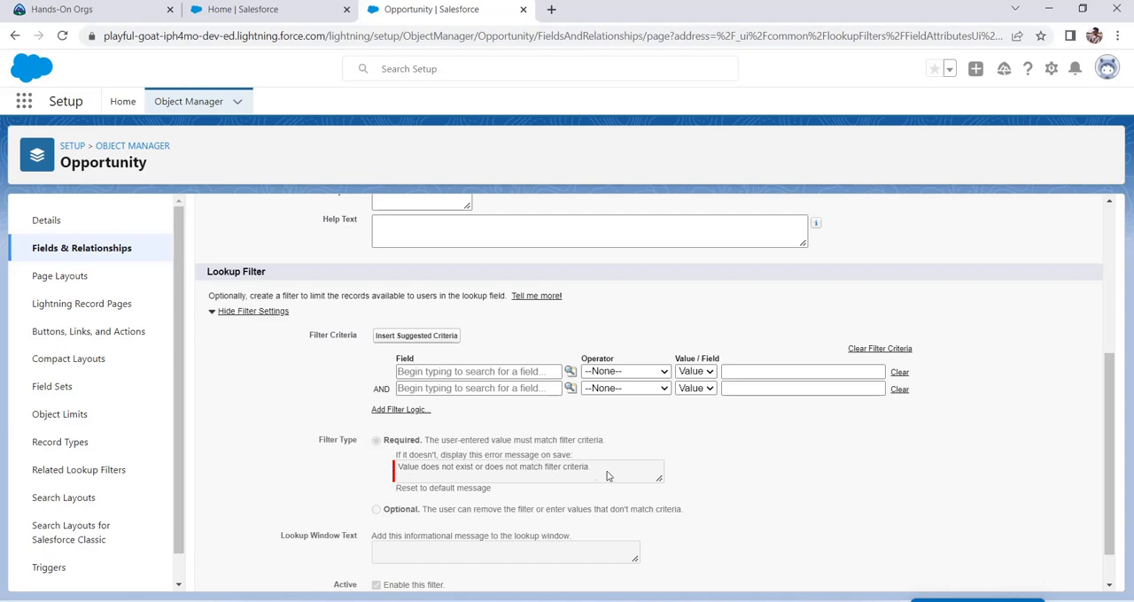
left_click_drag(608, 472, 389, 476)
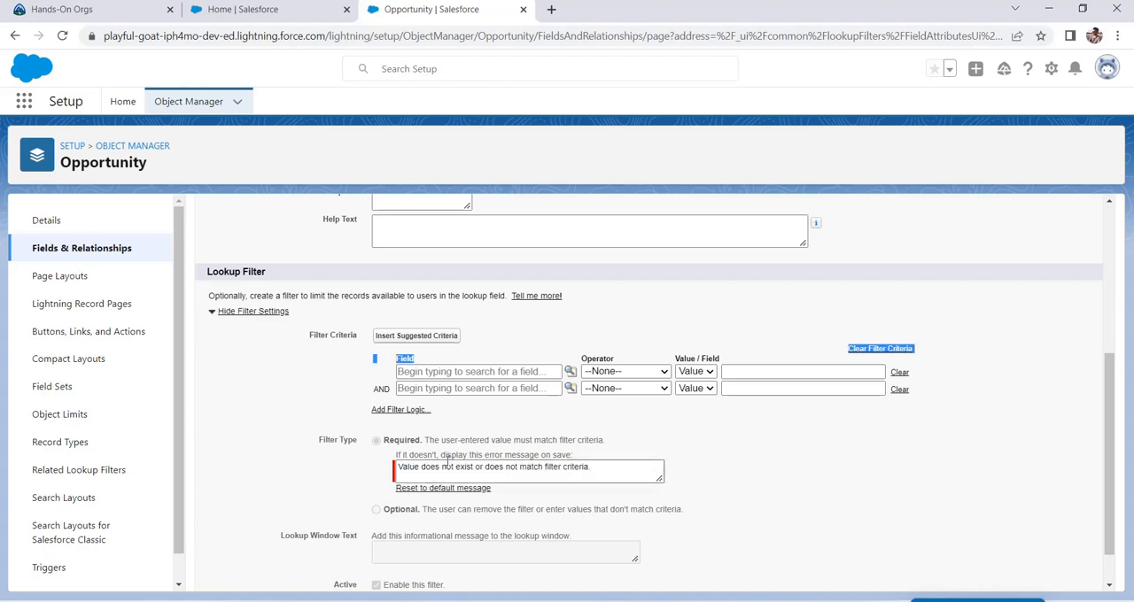
left_click_drag(861, 416, 409, 401)
left_click(574, 474)
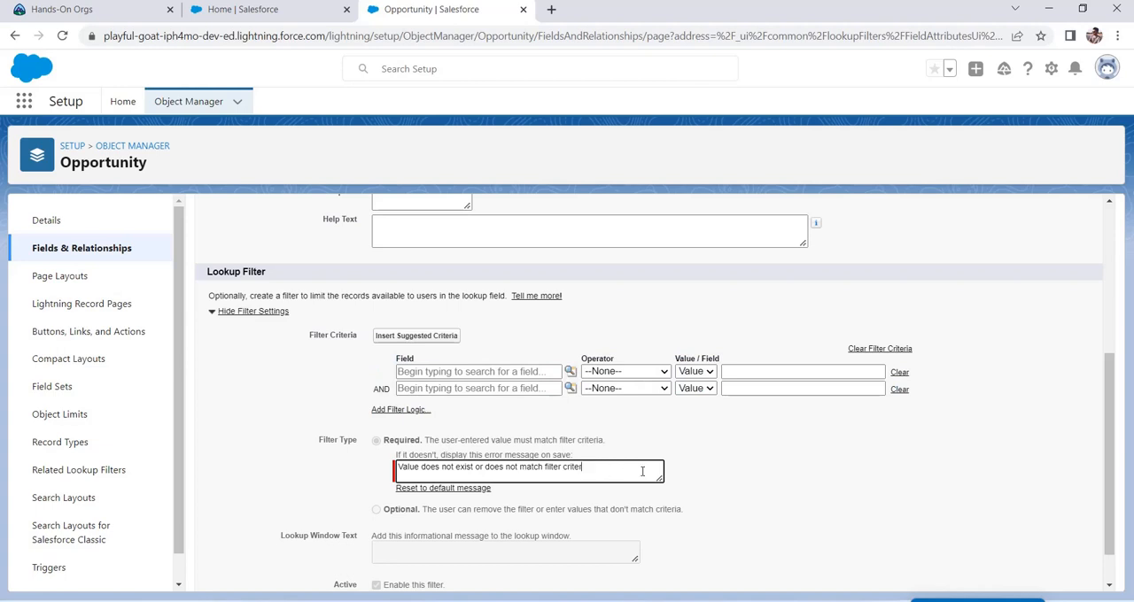
Step: Examine the lookup filter's optional filter type, Lookup Window Text and Active settings
scroll(642, 471, "down", 1)
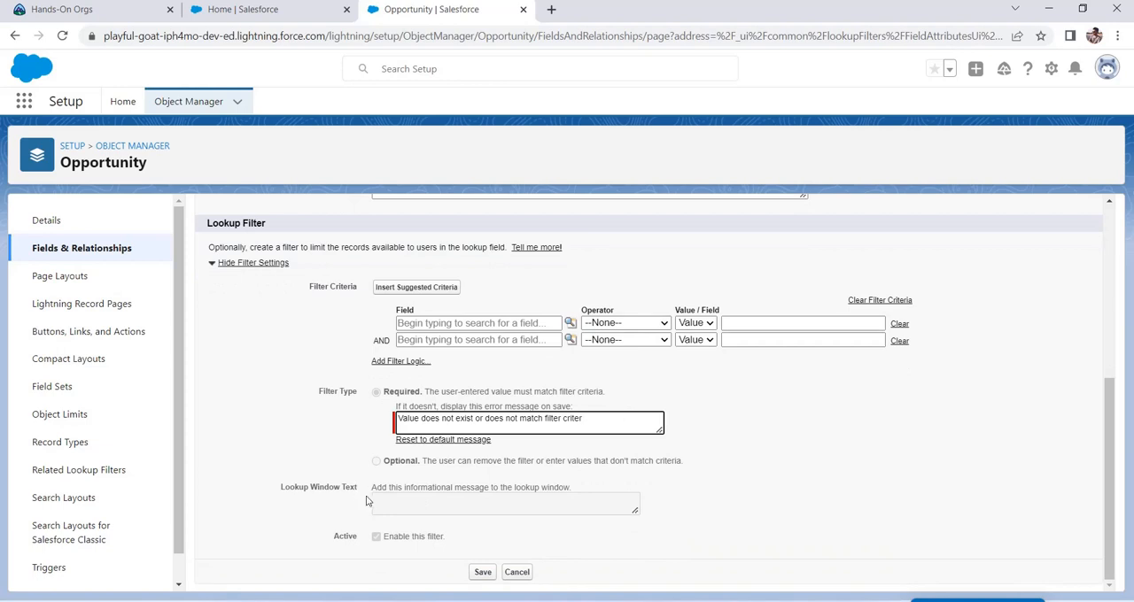
left_click(444, 505)
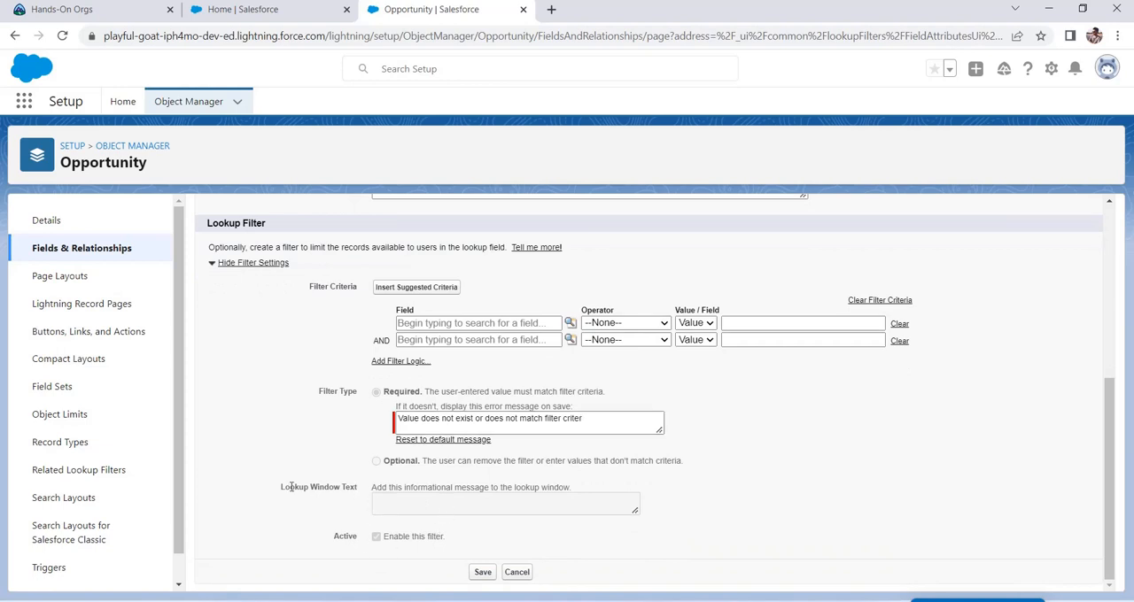
left_click_drag(289, 487, 355, 487)
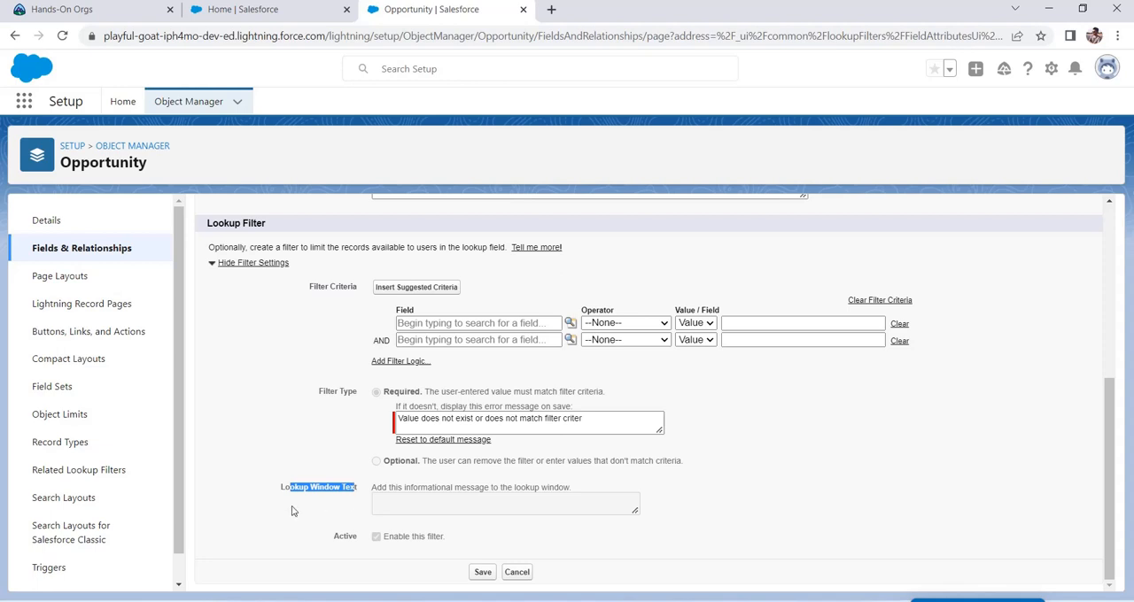
left_click_drag(285, 495, 360, 491)
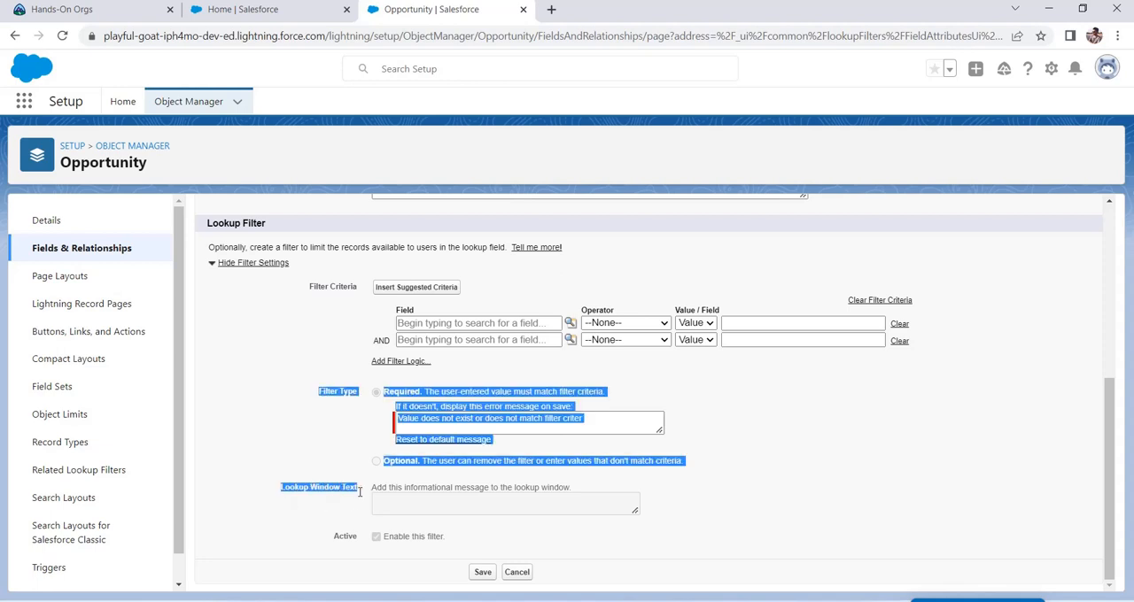
left_click(283, 467)
Step: Define the first lookup filter criterion as Opportunity: Amount greater than the value 100
scroll(414, 379, "up", 1)
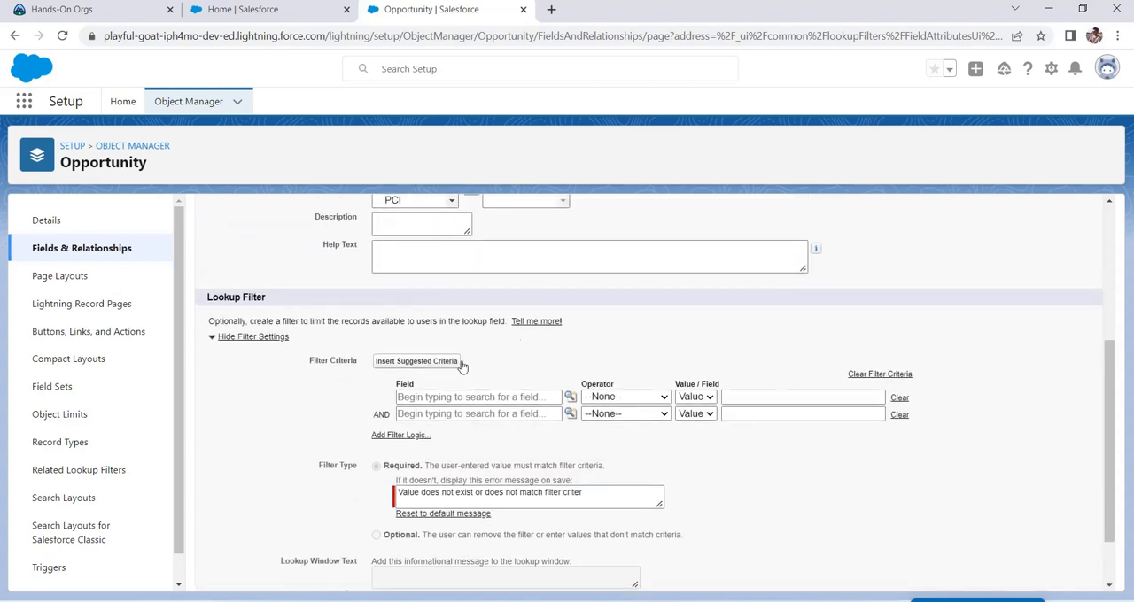
left_click(511, 399)
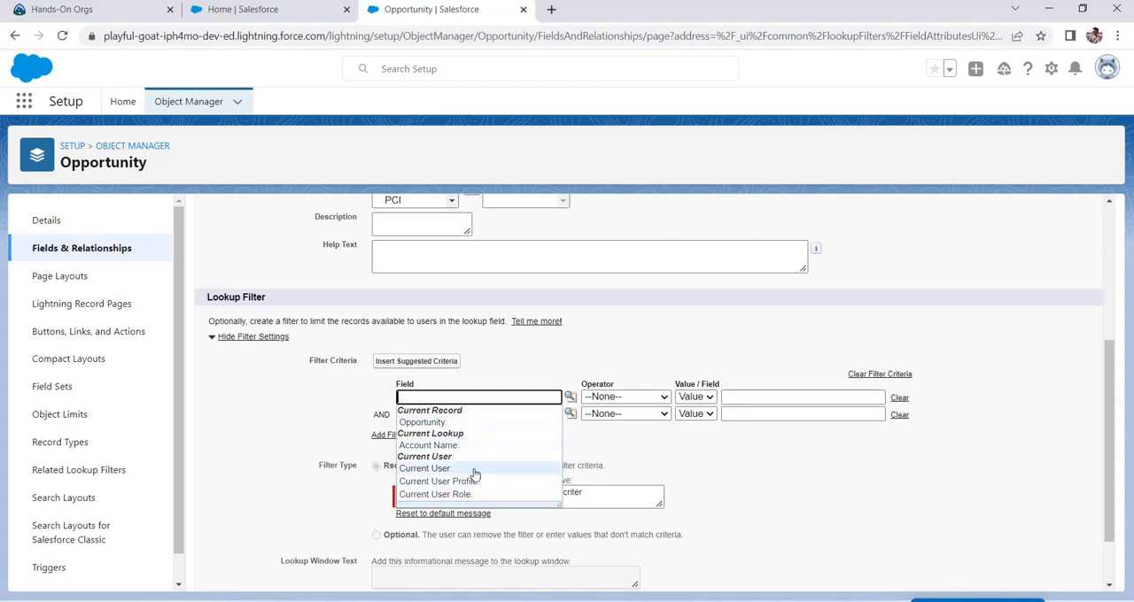
left_click(463, 421)
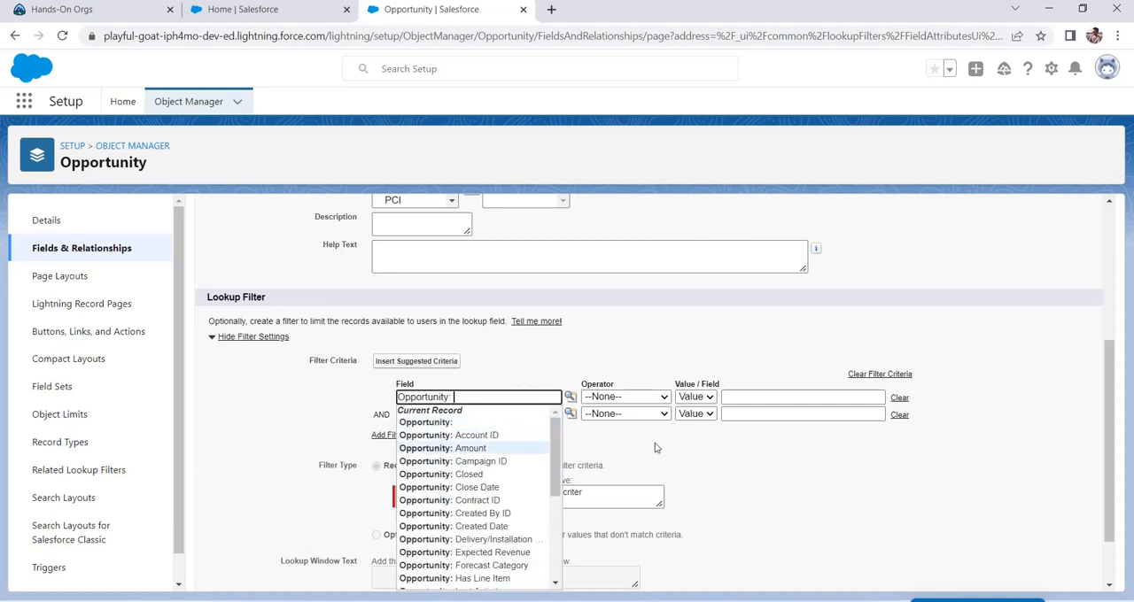
left_click(514, 448)
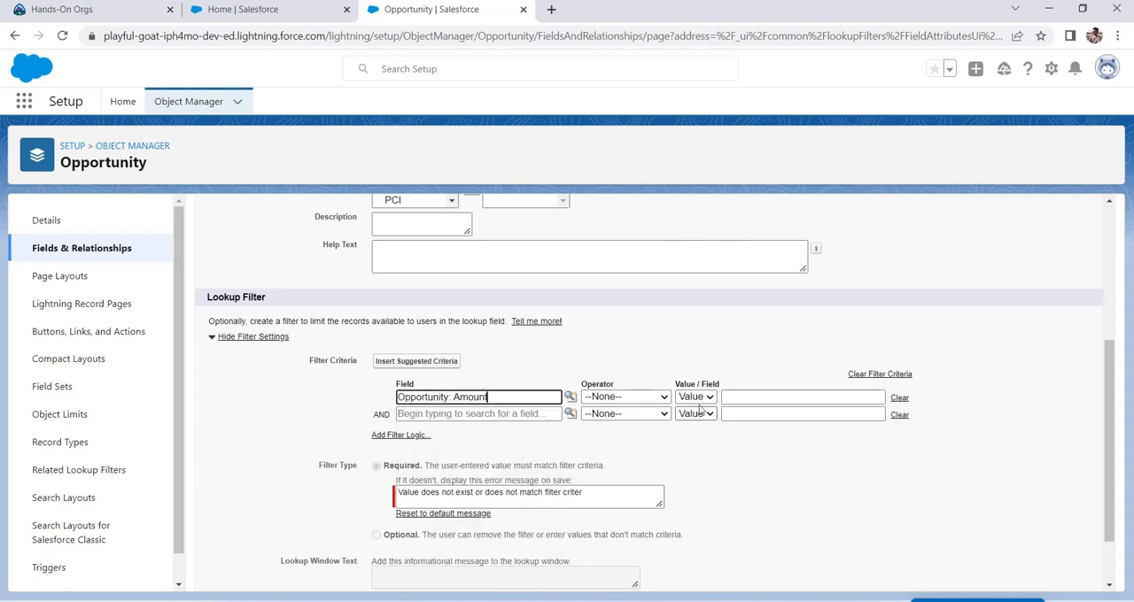
left_click(624, 397)
left_click(653, 461)
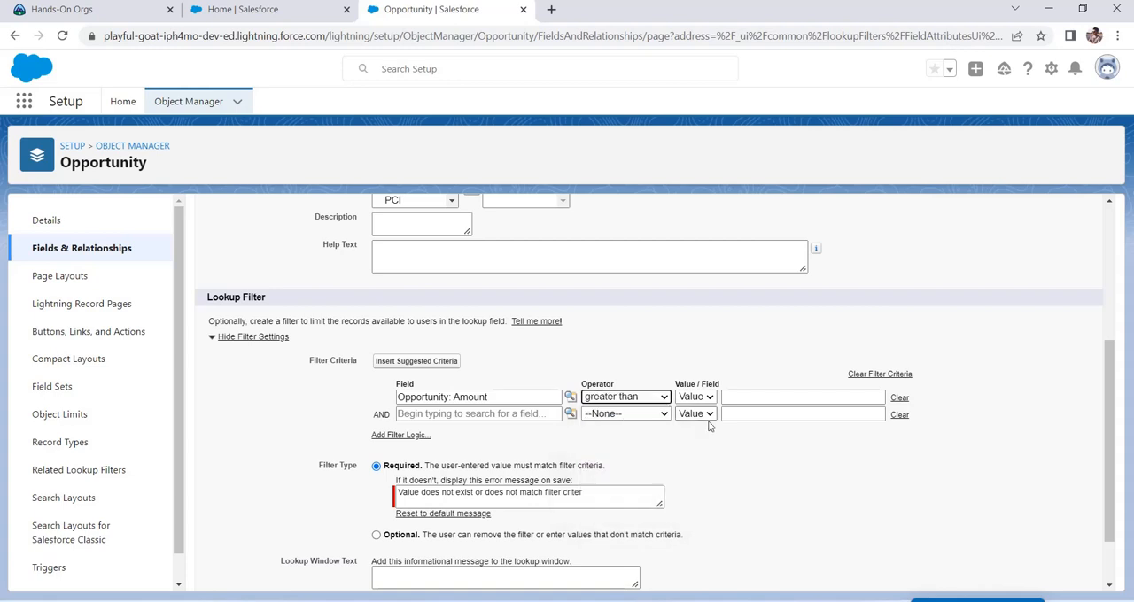
left_click(753, 399)
type("100")
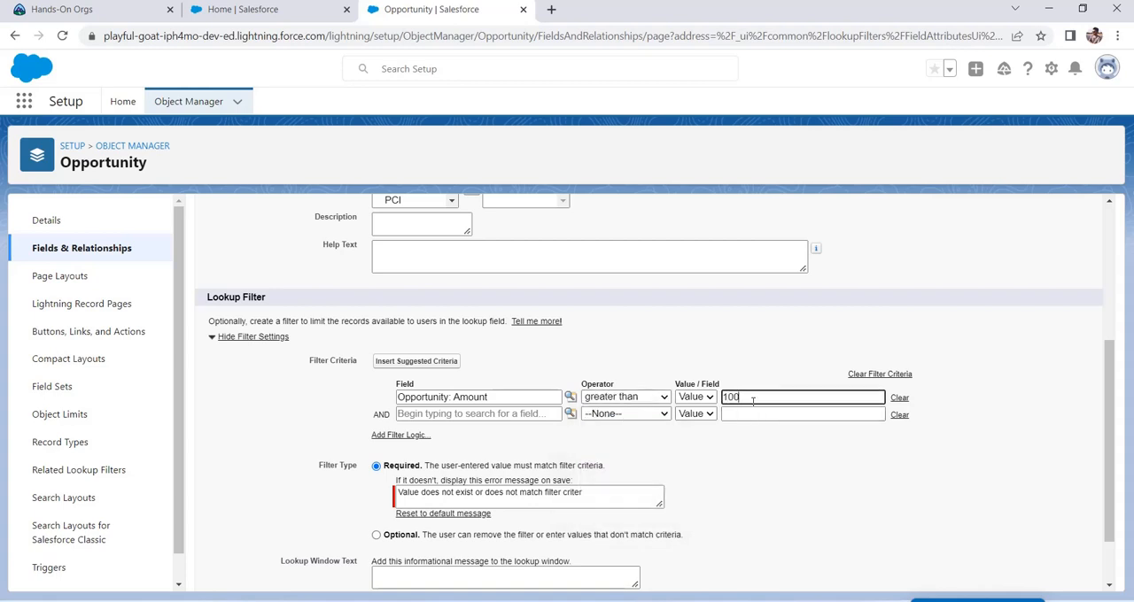
left_click(775, 359)
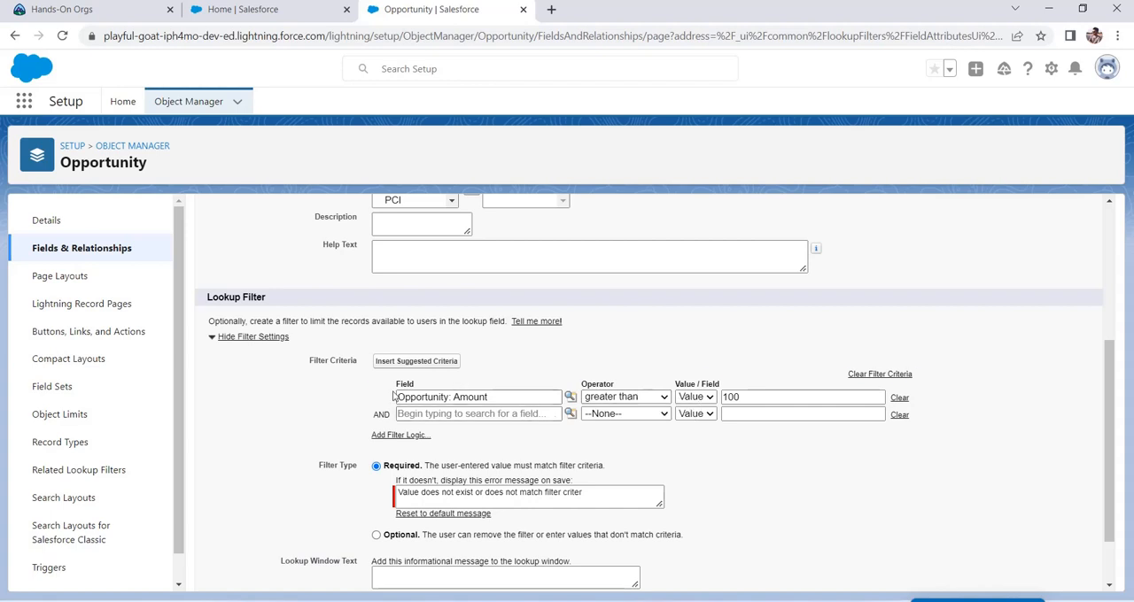
left_click_drag(395, 395, 854, 397)
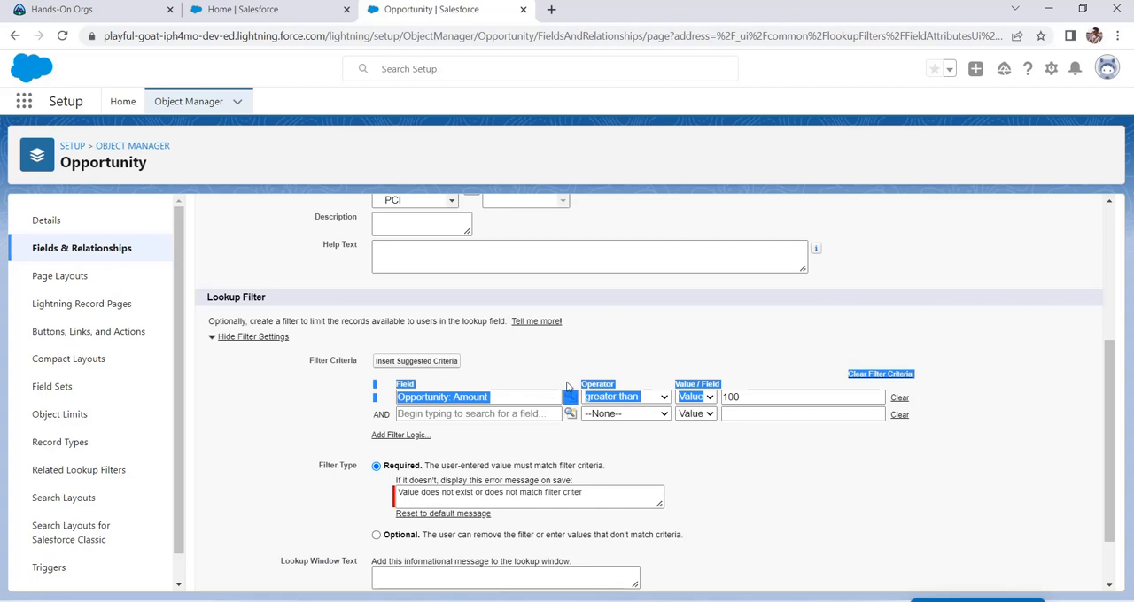
Step: Define the second lookup filter criterion as Account Name: Annual Revenue greater than the value 1000
left_click(523, 416)
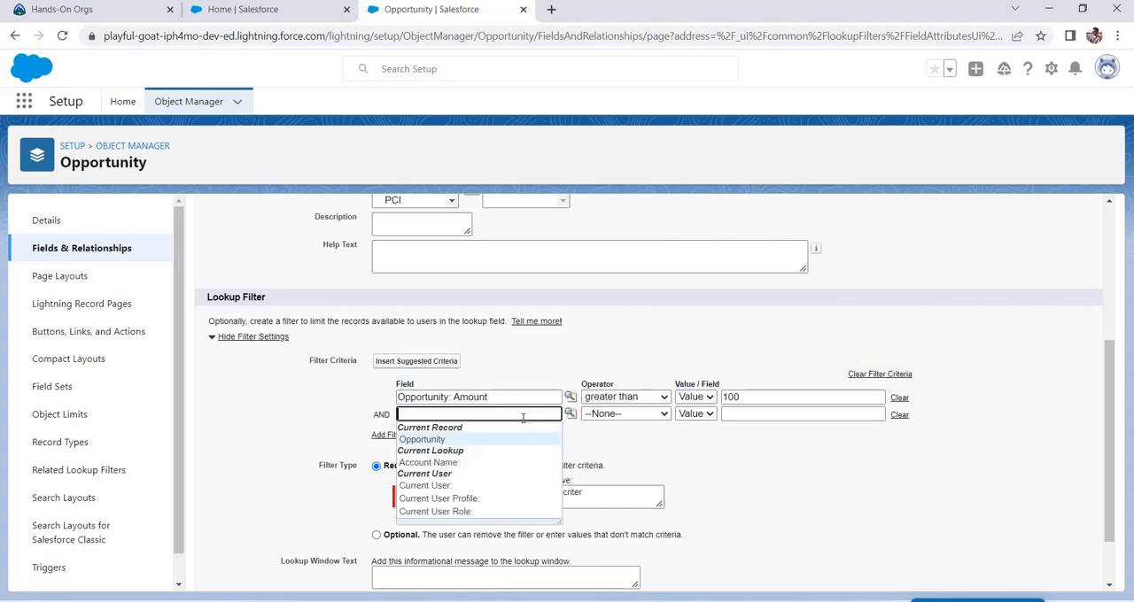
left_click(453, 463)
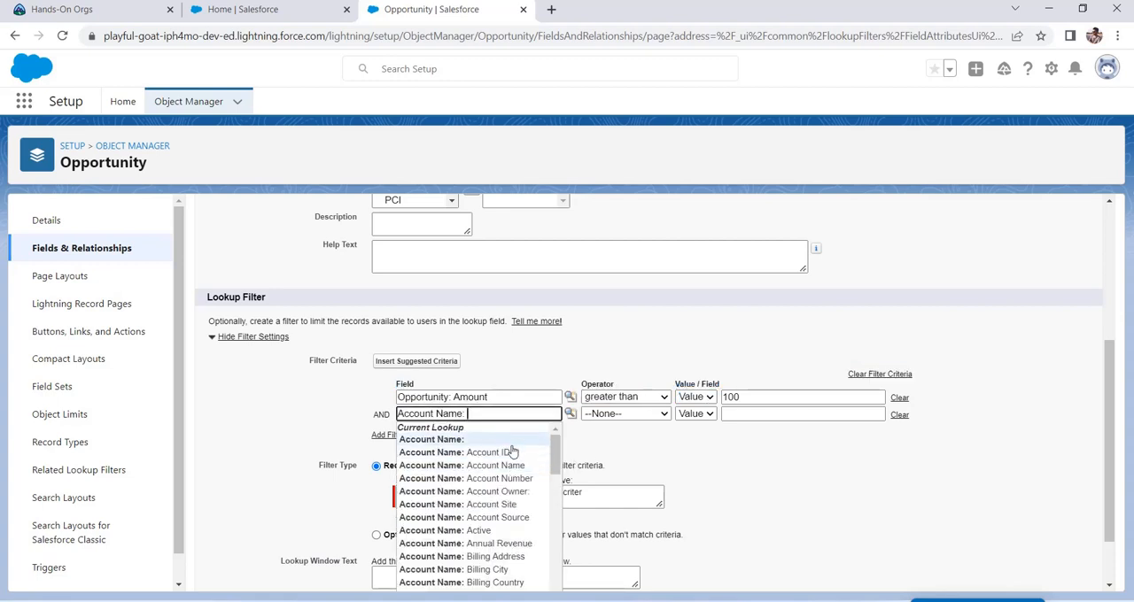
left_click(499, 544)
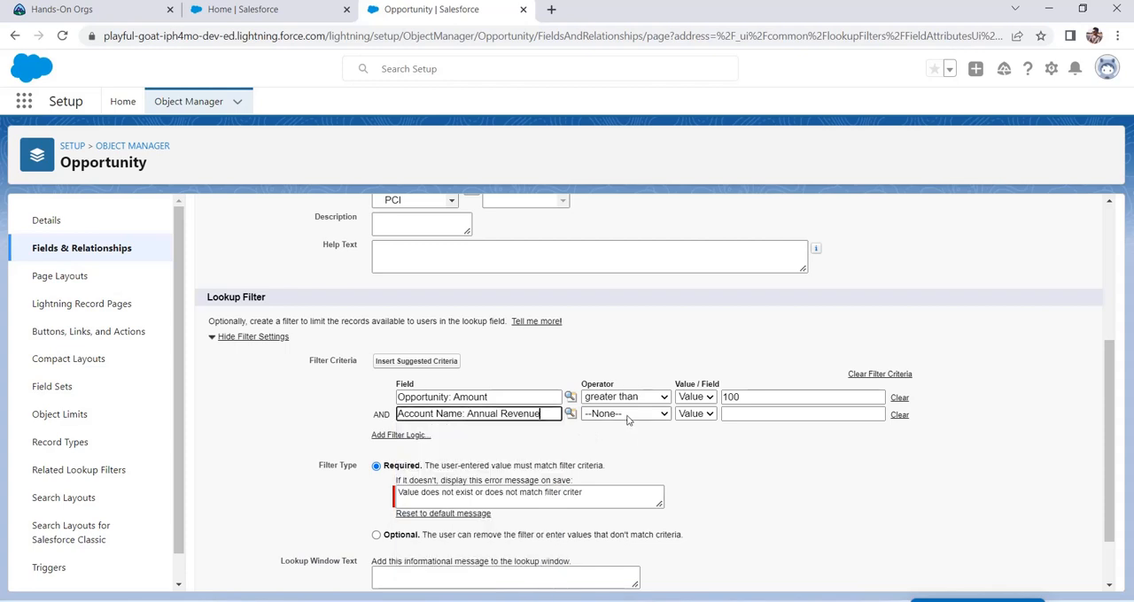
left_click(625, 413)
left_click(622, 480)
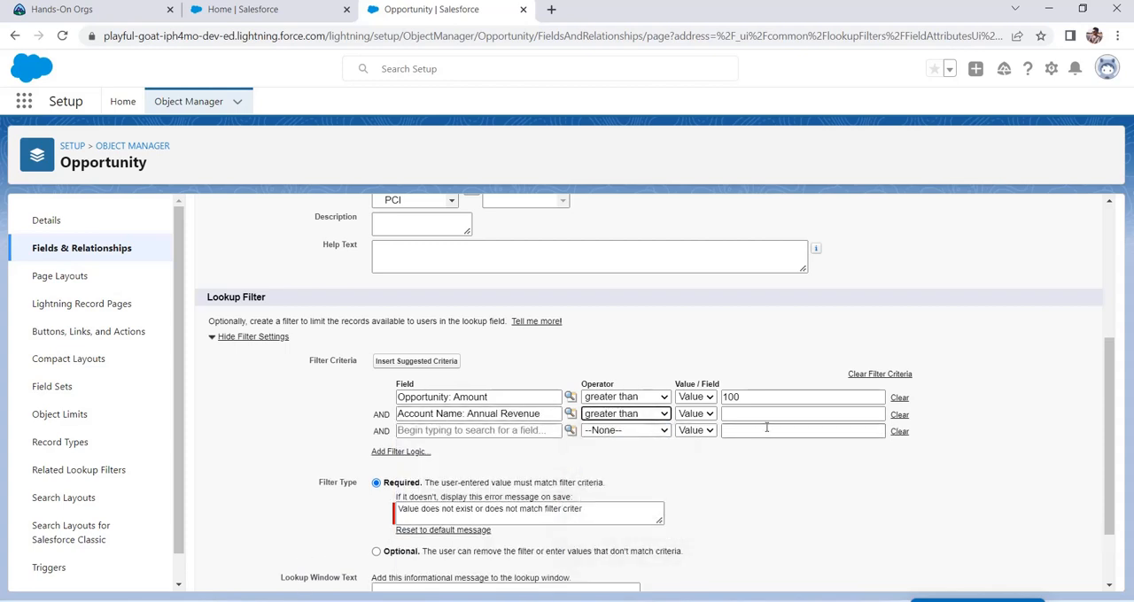
left_click(750, 413)
type("1")
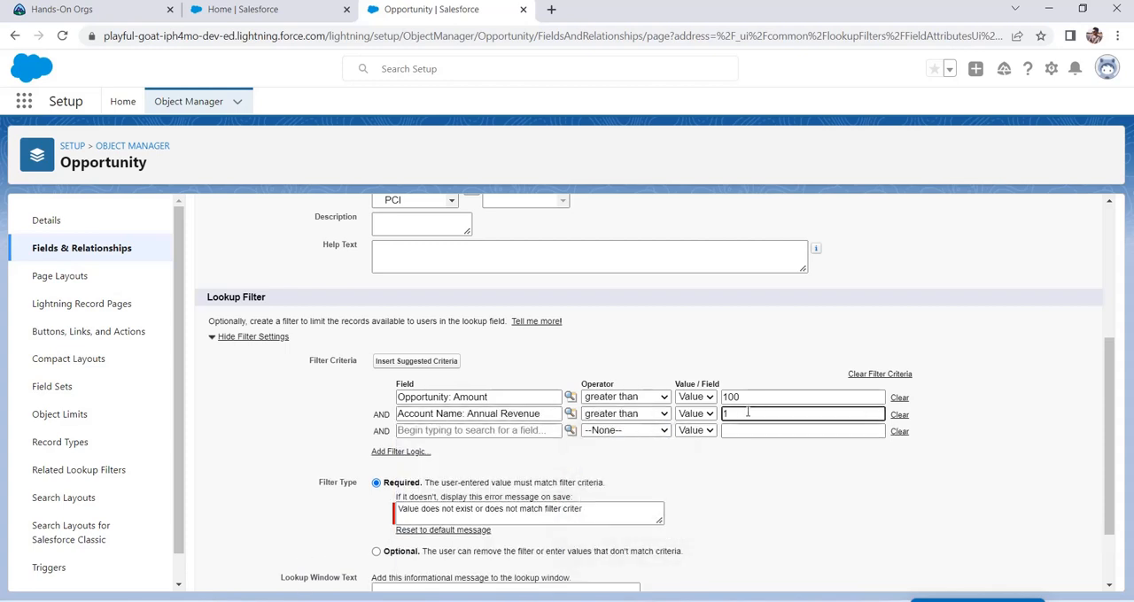
type("000")
left_click(549, 431)
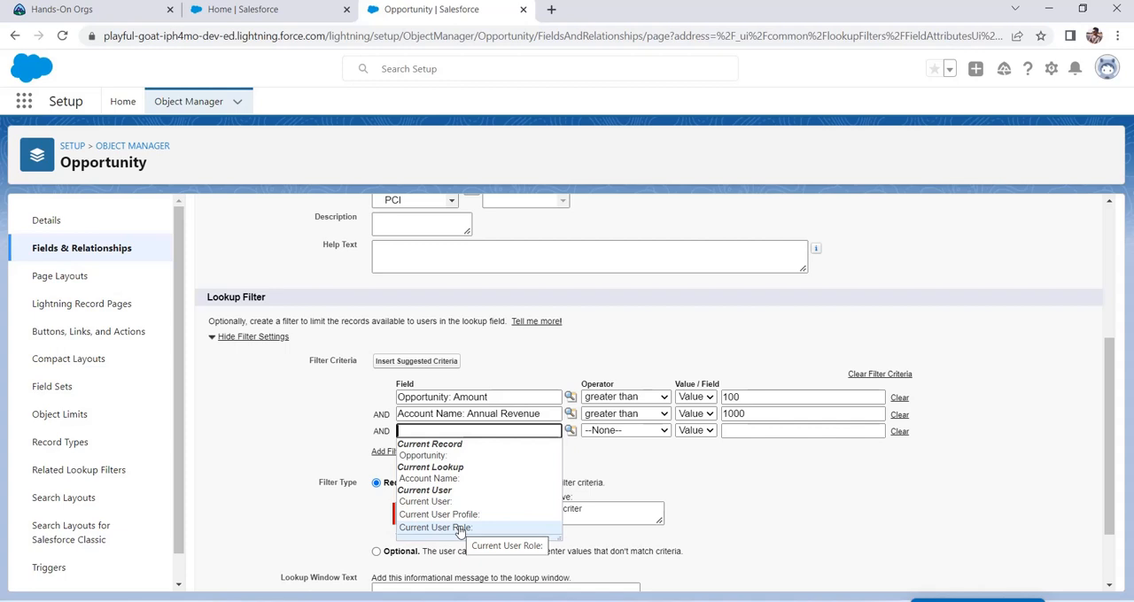
left_click(763, 453)
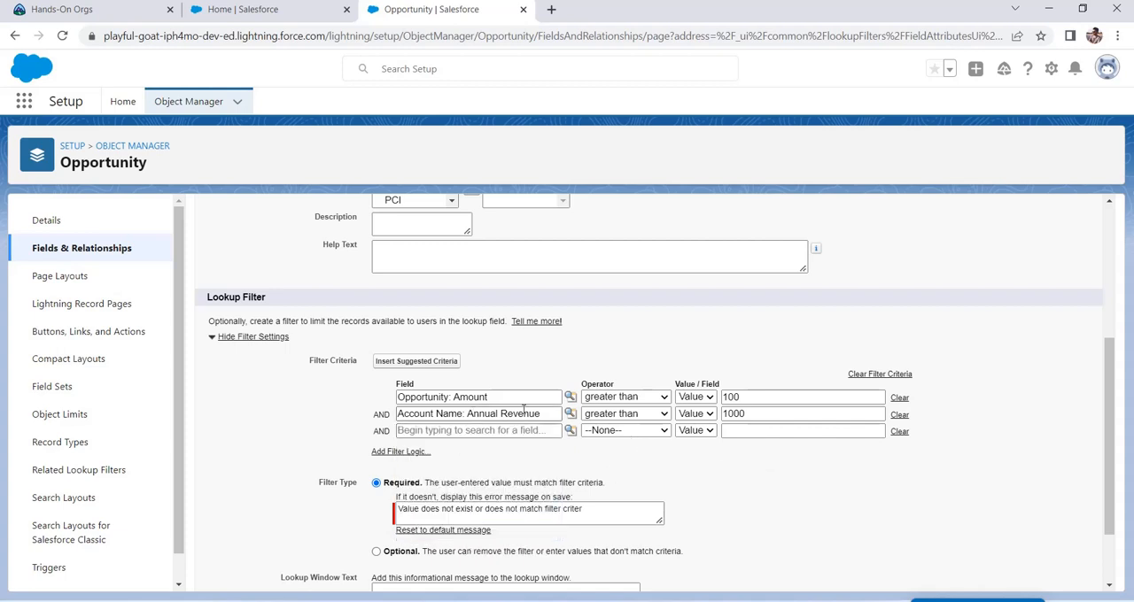
Step: Replace the required filter's error message with "your lookup is not matching the conditions"
left_click_drag(583, 511, 360, 517)
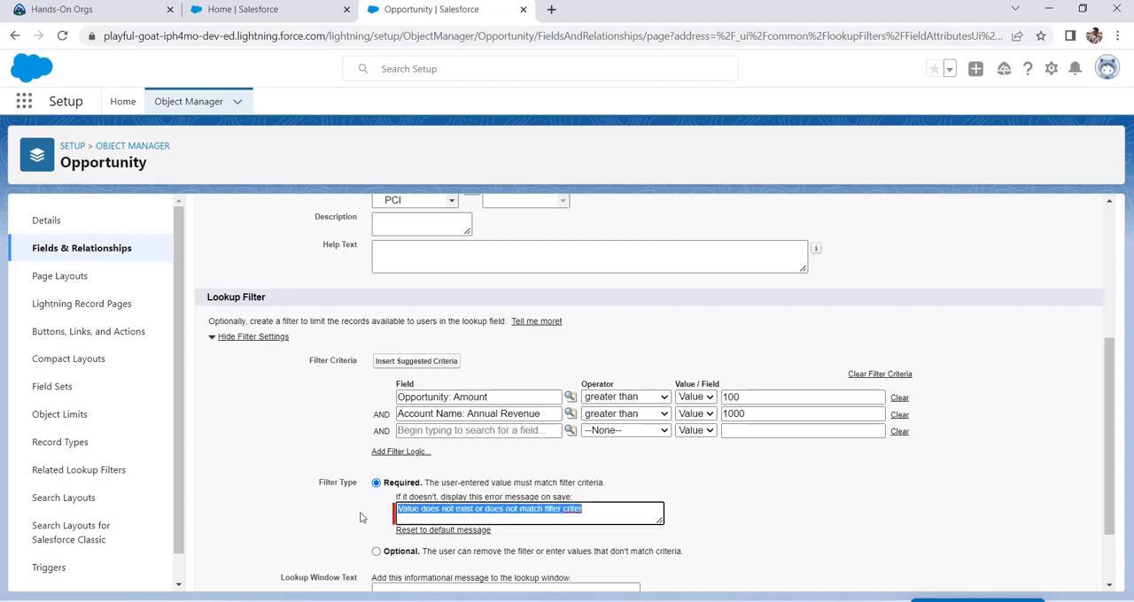
key("BackSpace")
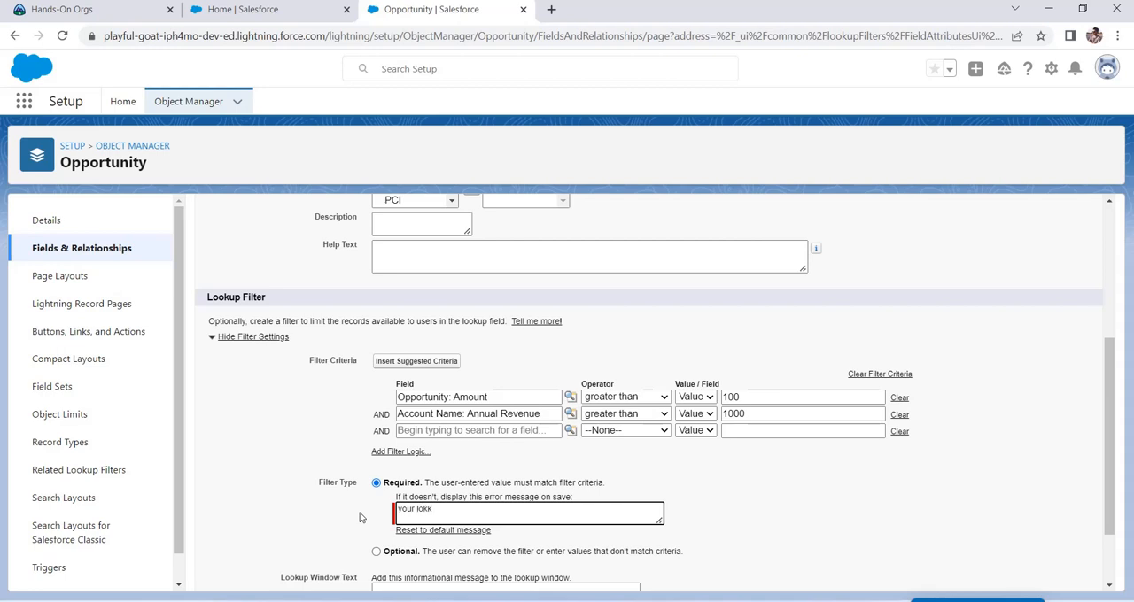
type("your lokk")
key("BackSpace")
key("BackSpace")
type("okup is")
type(" not msatching")
type("at")
type("ching the con")
type("ditions")
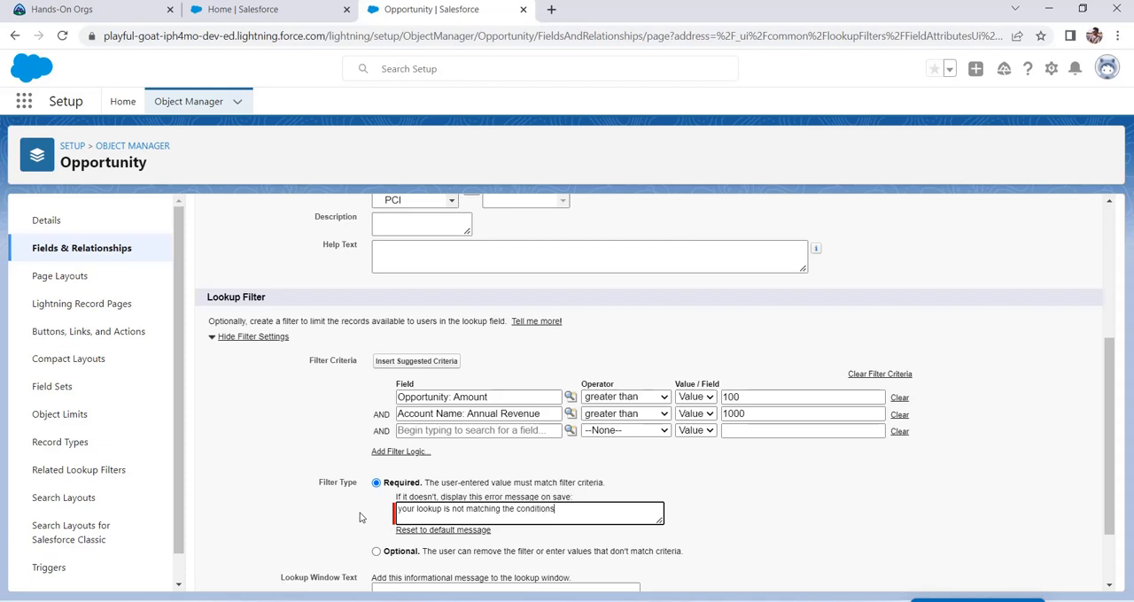
Step: Enter "search the parent" as the Lookup Window Text, save the active lookup filter, and review its saved criteria
scroll(361, 518, "down", 1)
left_click(454, 519)
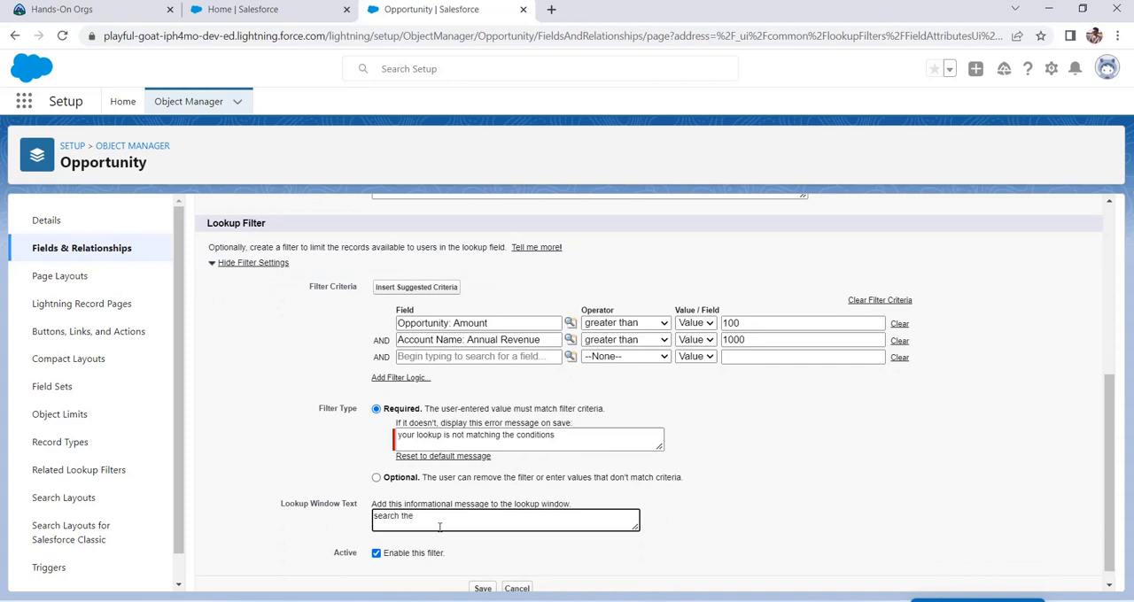
left_click_drag(282, 504, 350, 504)
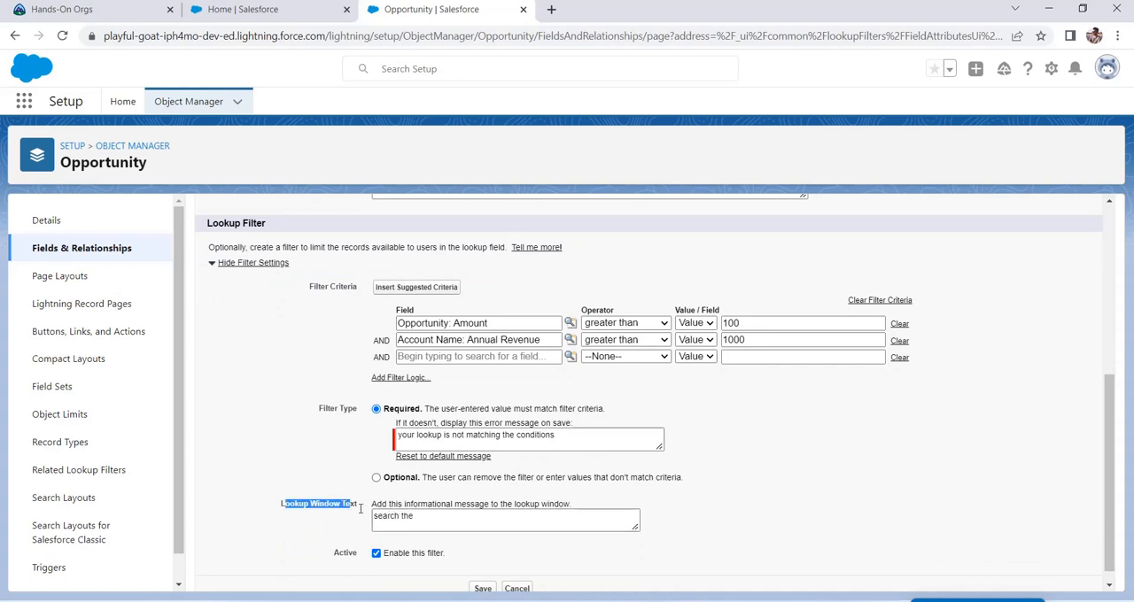
left_click(457, 525)
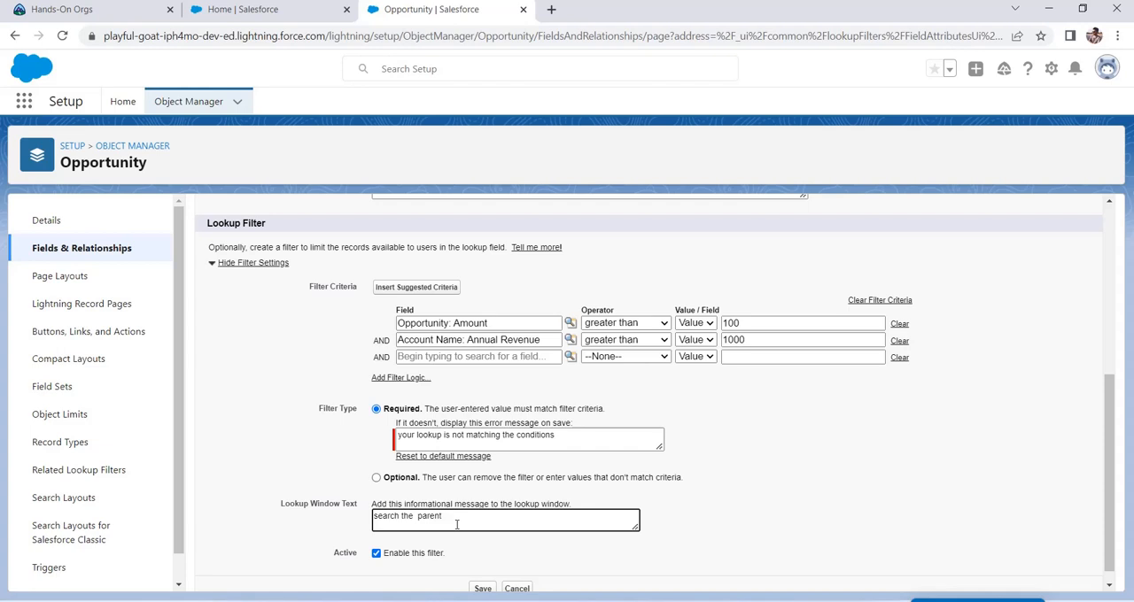
left_click(376, 553)
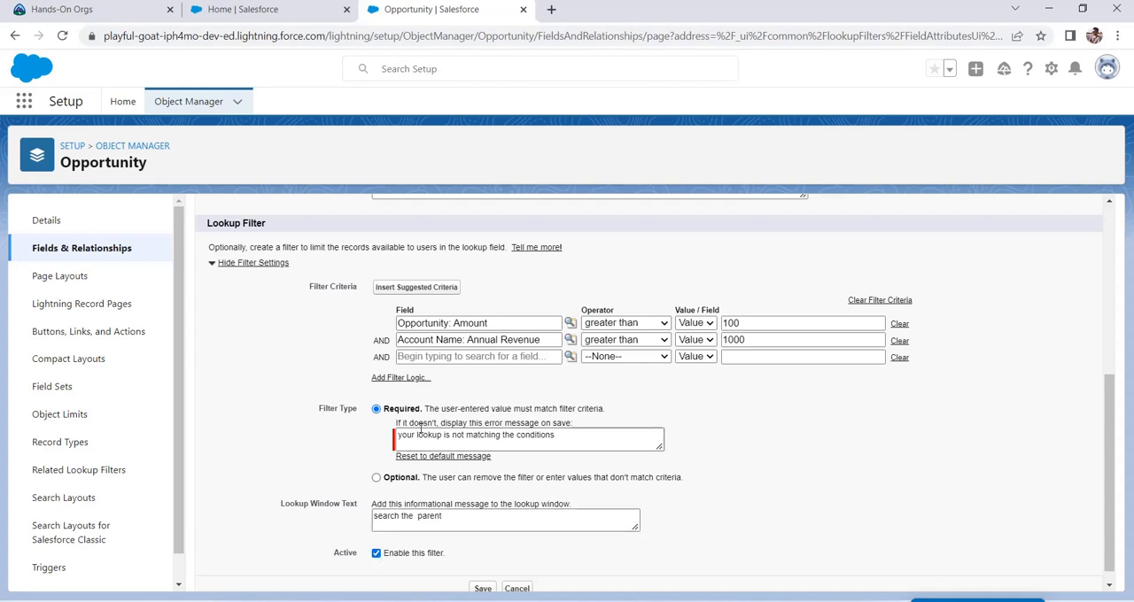
scroll(621, 407, "up", 1)
scroll(485, 563, "down", 1)
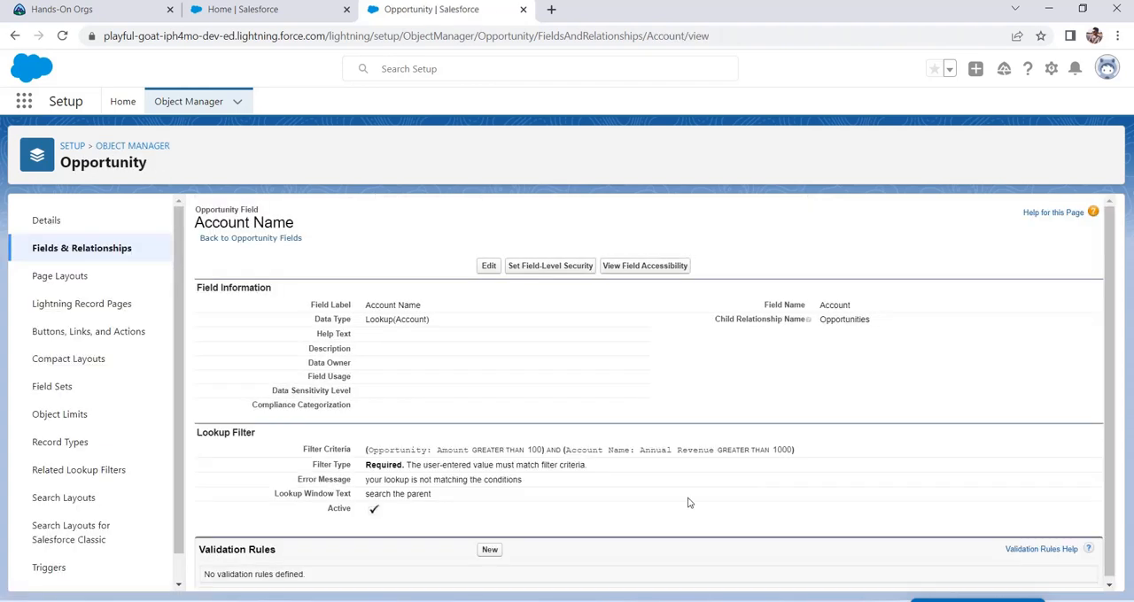
left_click_drag(364, 445, 793, 449)
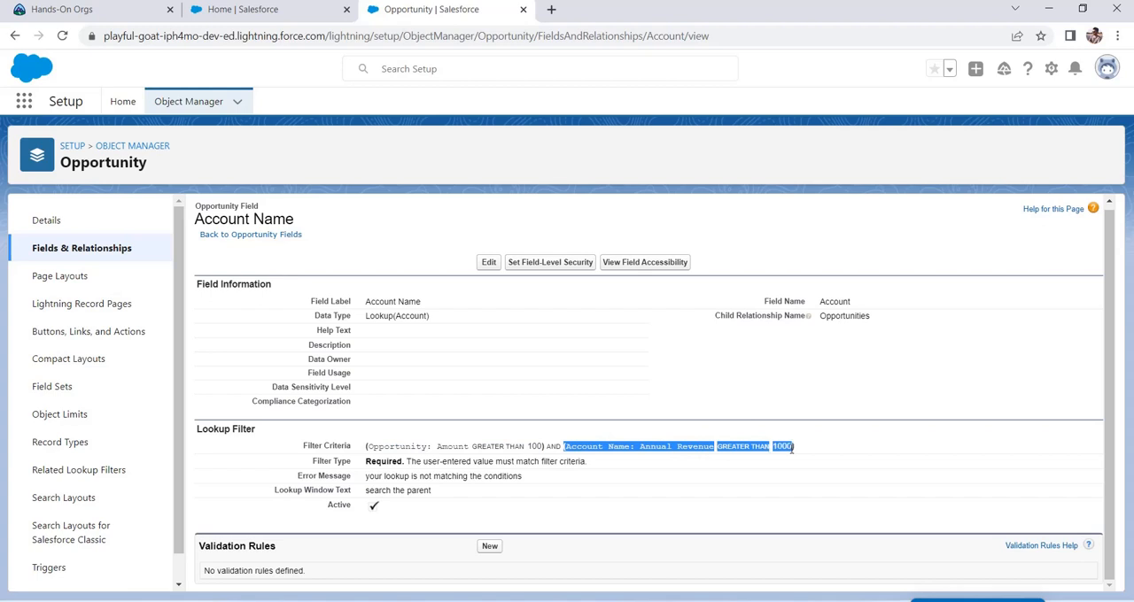
Step: Start a new opportunity record in the Random app and name it testopp1
left_click(280, 11)
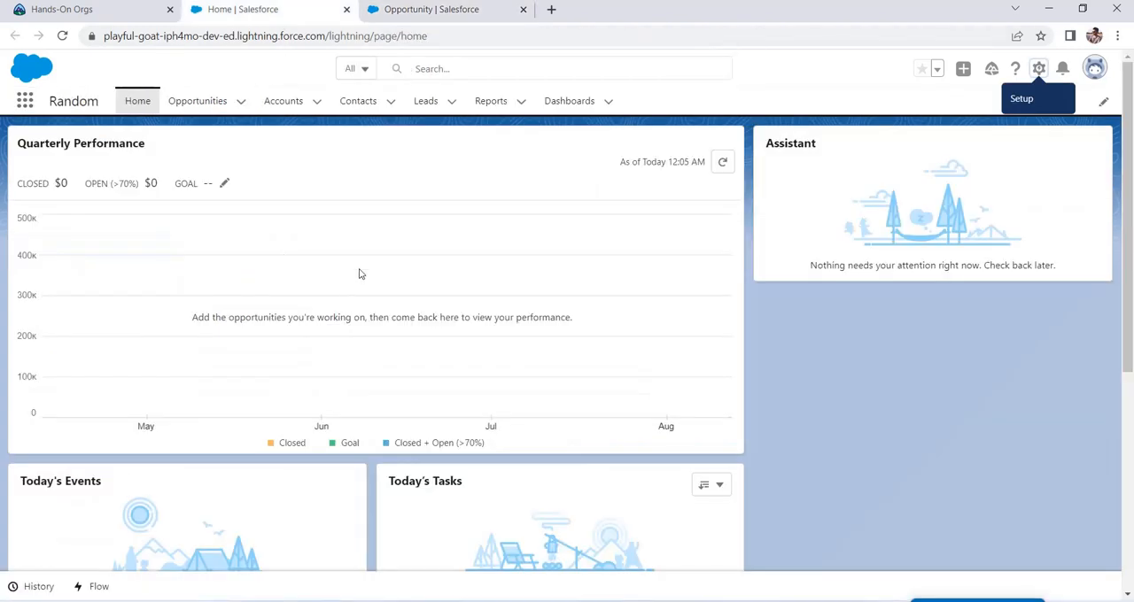
left_click(202, 101)
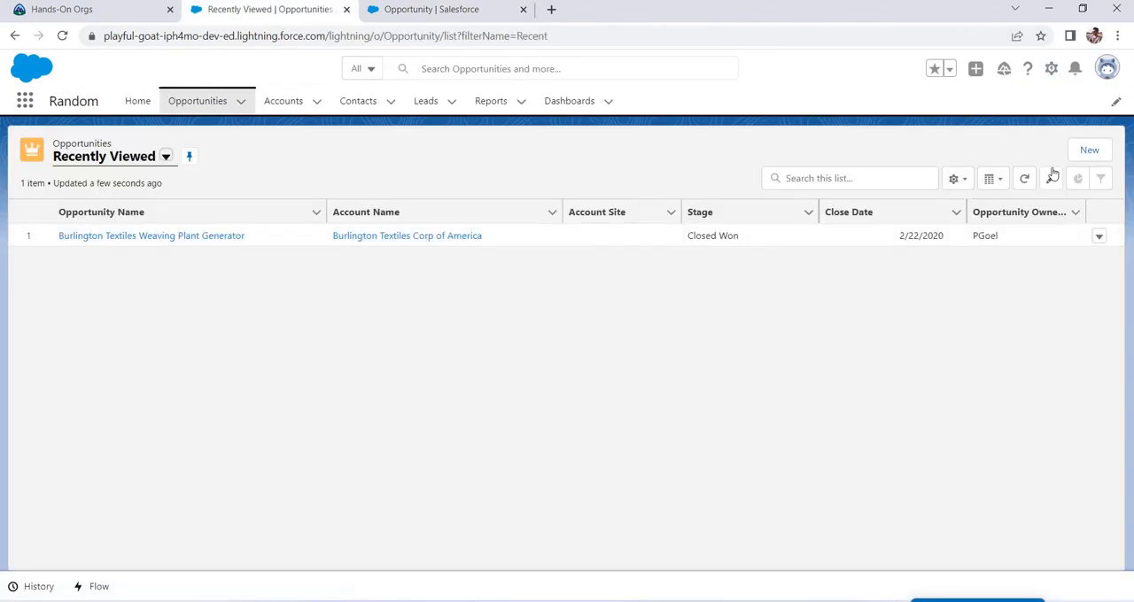
left_click(1088, 150)
left_click(386, 290)
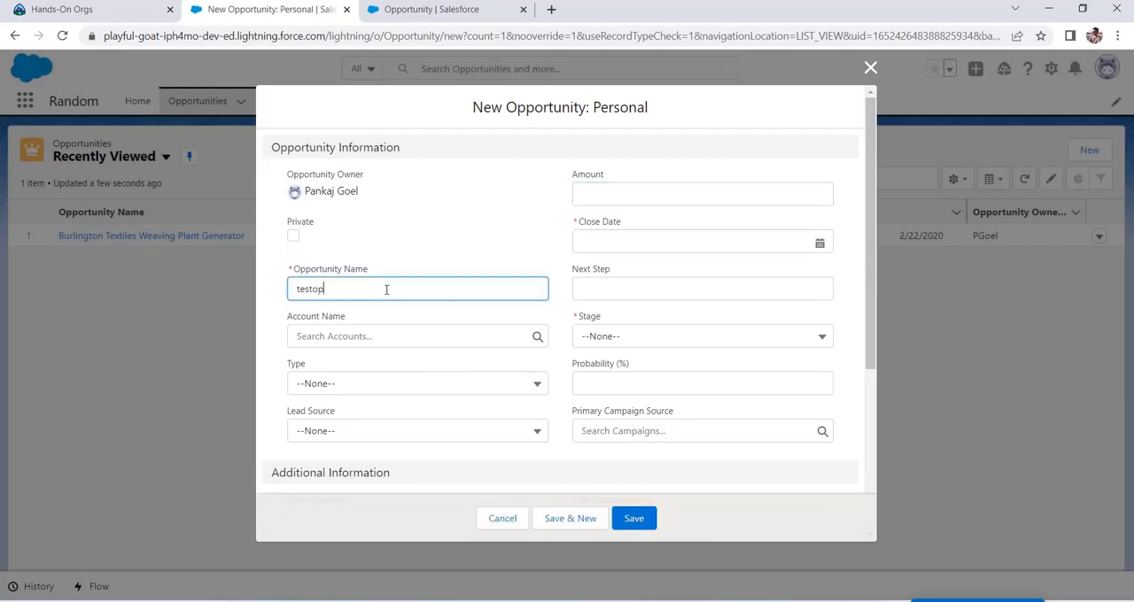
Step: Set the new opportunity's Amount to 100, Close Date to 5/20/2022 and Stage to Negotiation/Review
left_click(592, 239)
left_click(619, 190)
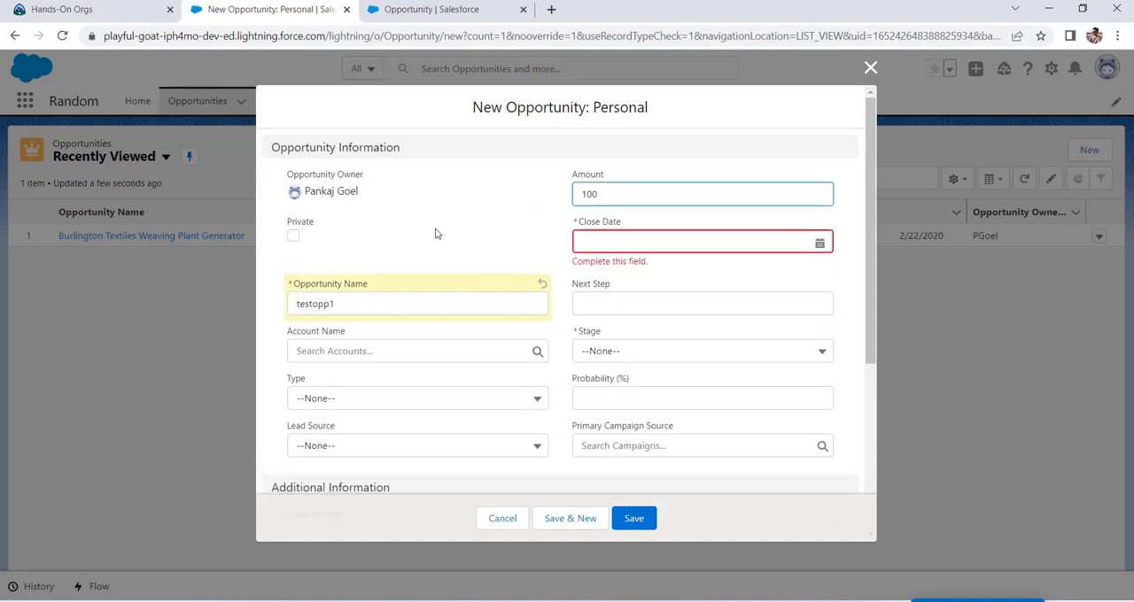
left_click(521, 275)
left_click(607, 244)
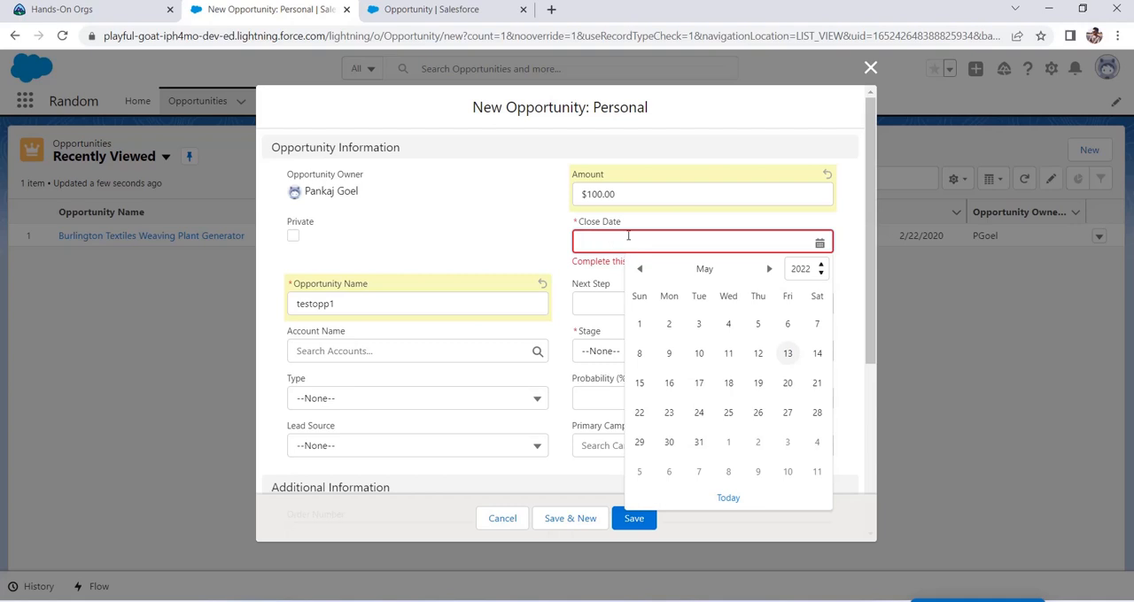
left_click(787, 383)
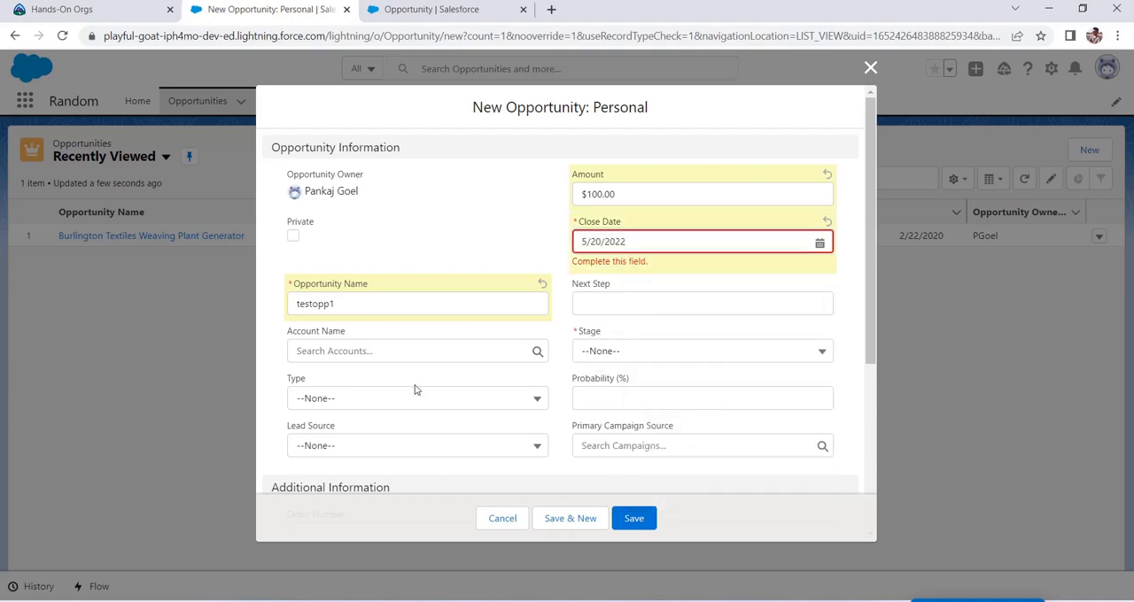
left_click(620, 350)
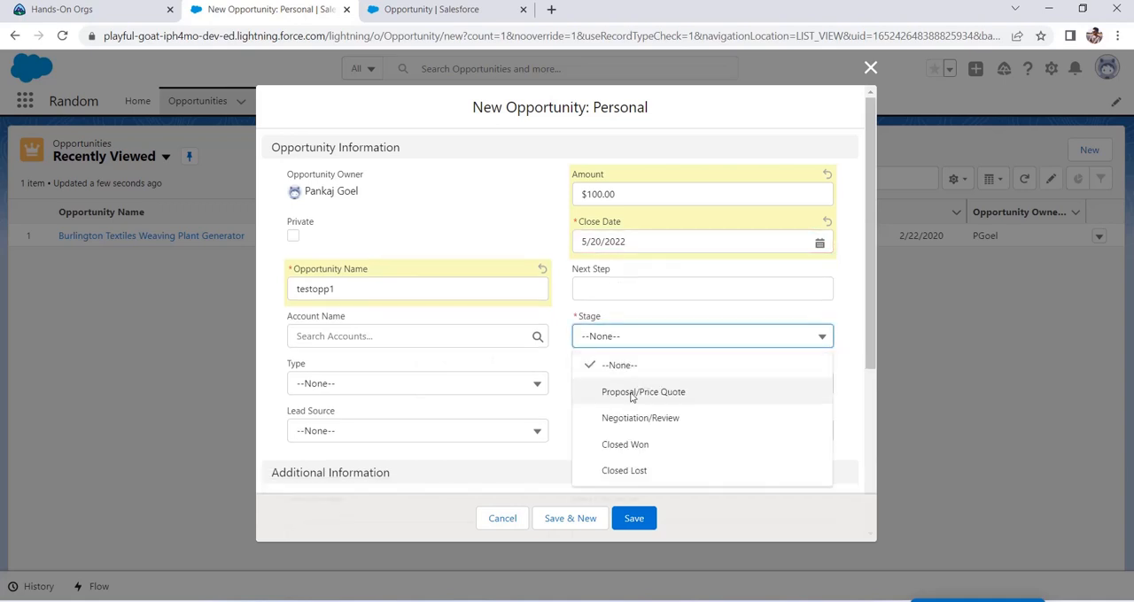
left_click(634, 422)
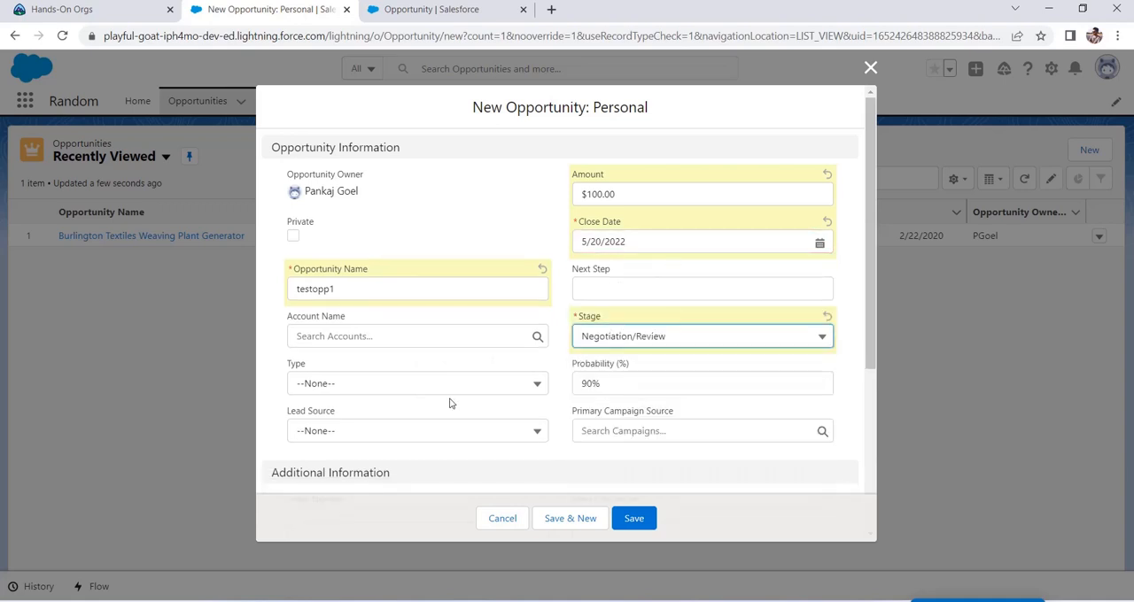
scroll(450, 402, "down", 3)
scroll(450, 402, "up", 3)
Step: Create and save a new account named testlookup from the opportunity's Account Name lookup, filling in the required account number
left_click(375, 335)
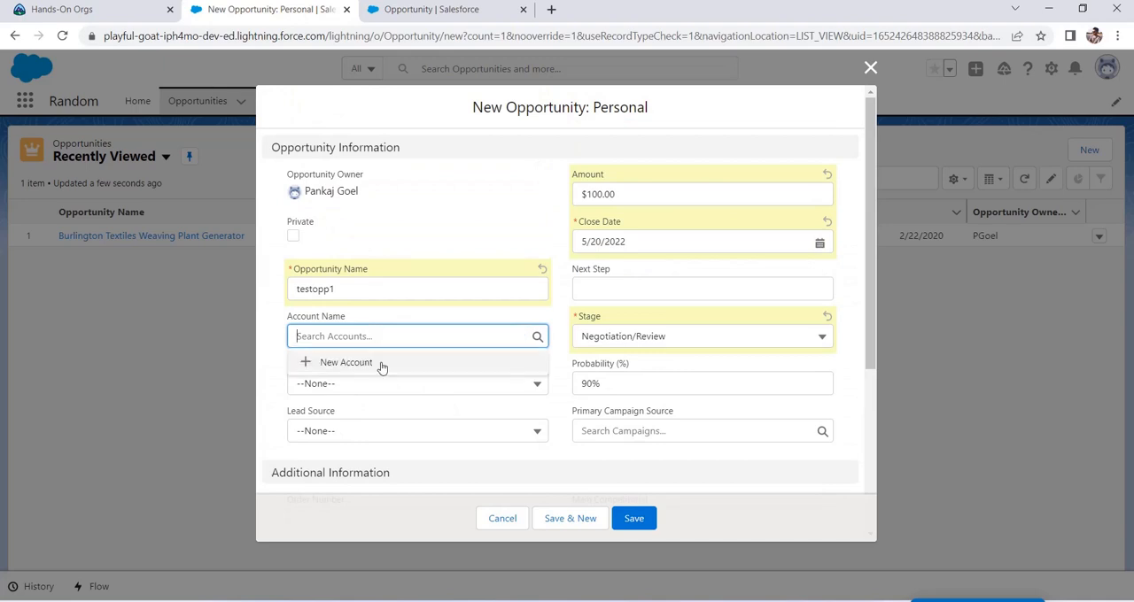
left_click(381, 363)
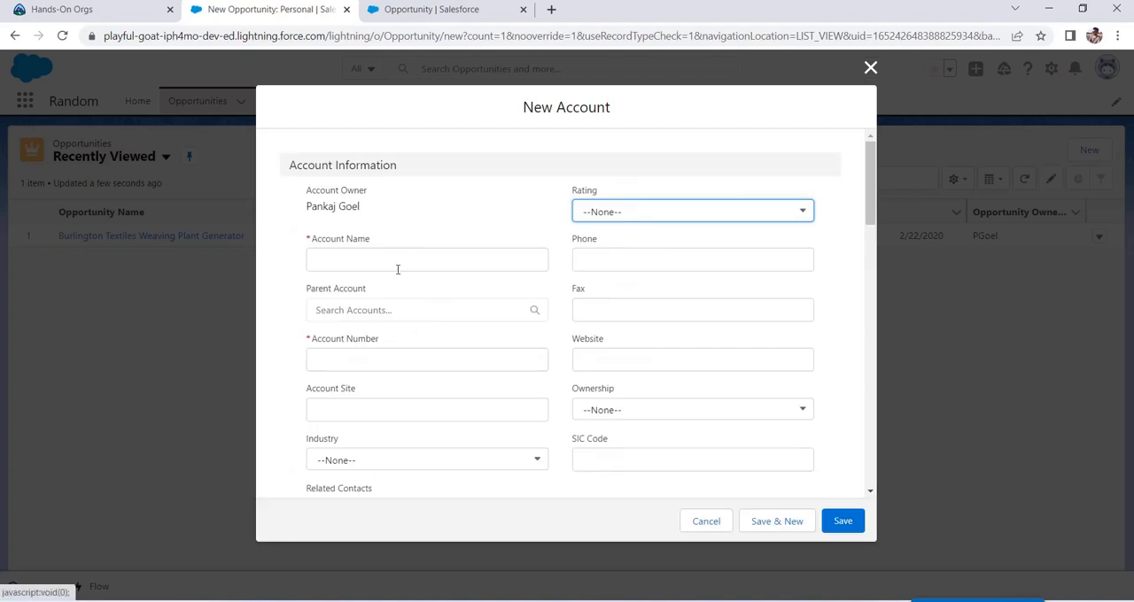
left_click(393, 259)
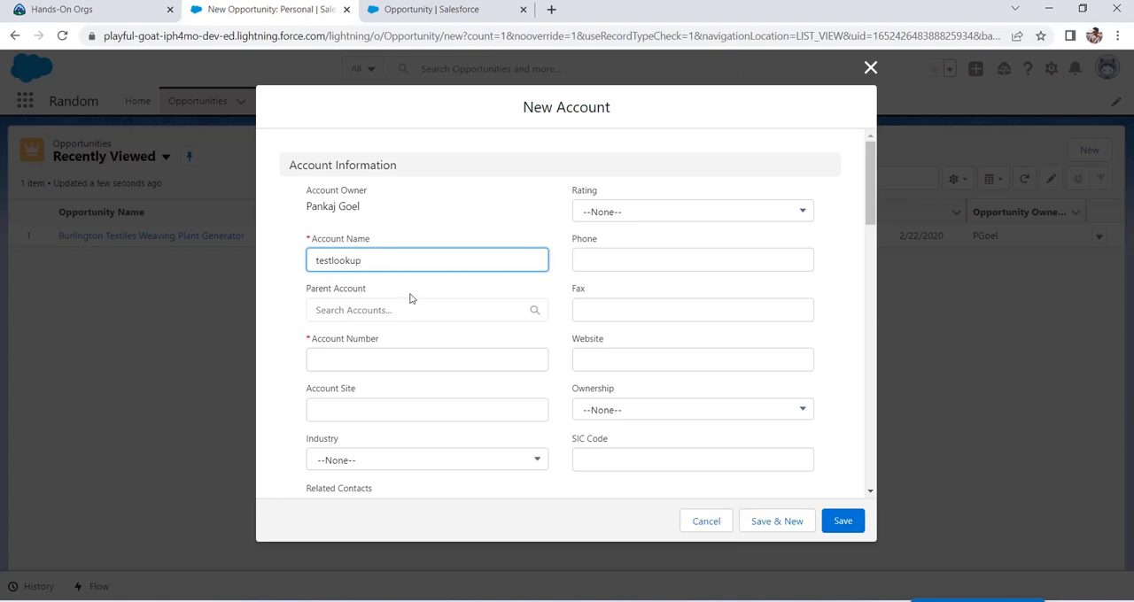
left_click(381, 359)
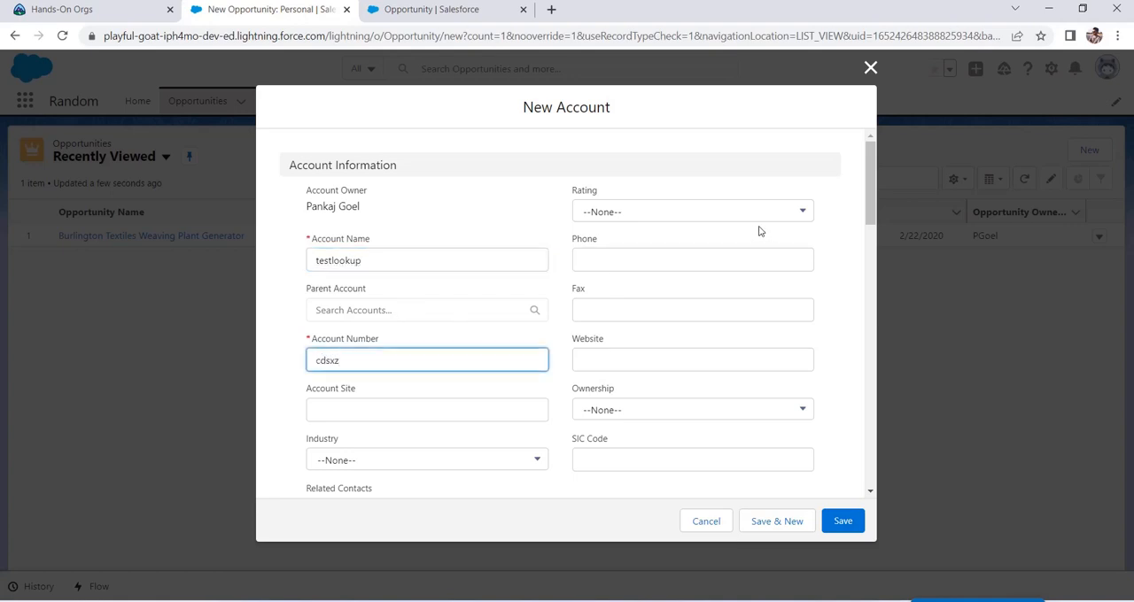
scroll(584, 403, "down", 1)
scroll(487, 417, "down", 2)
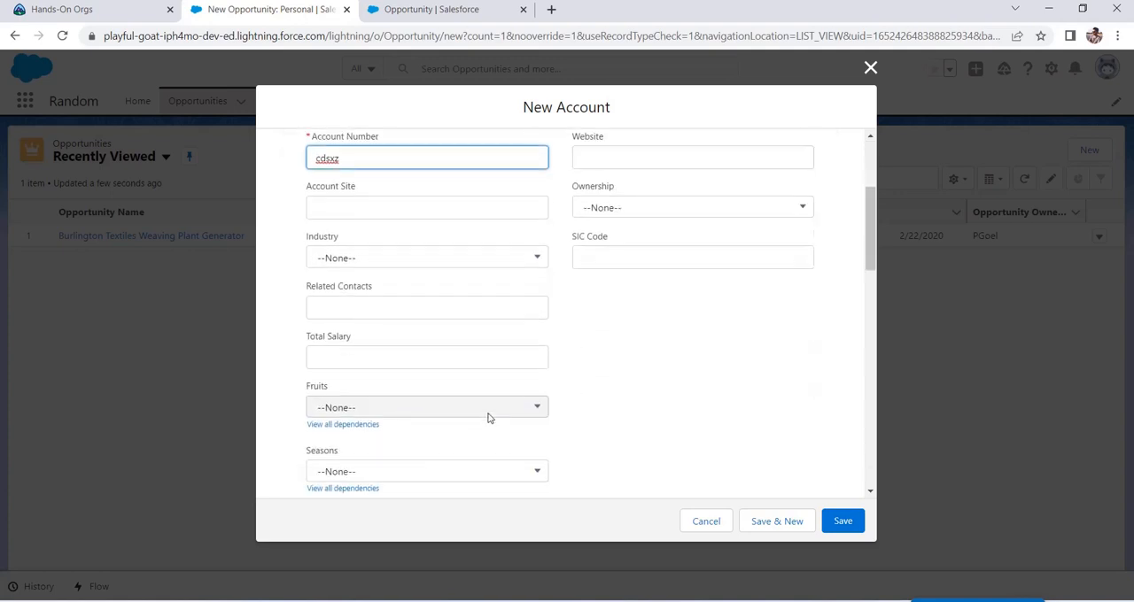
scroll(451, 417, "up", 3)
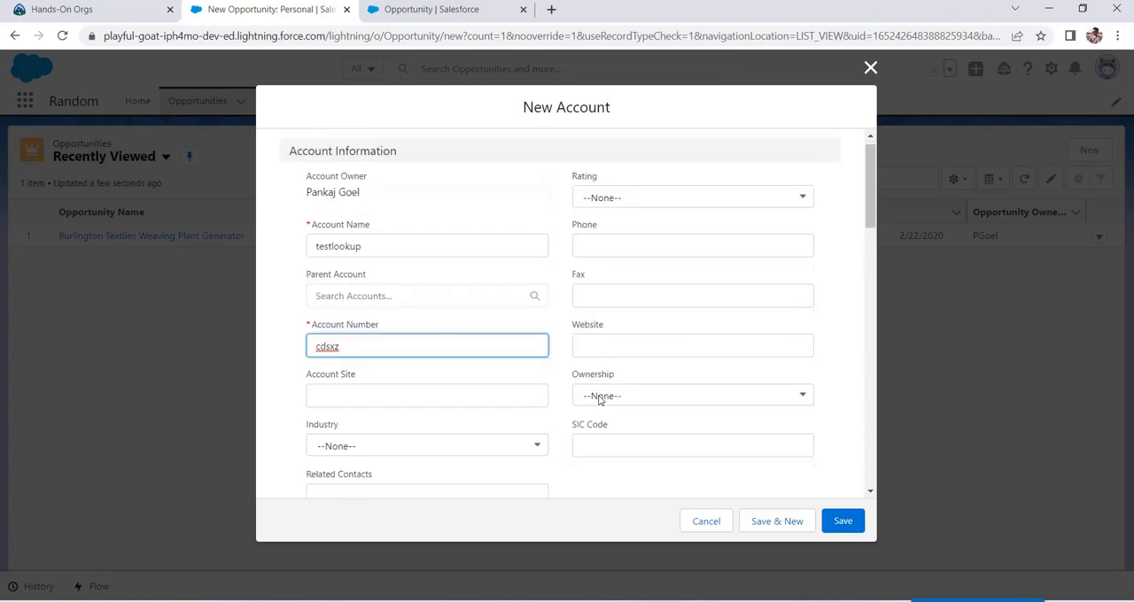
left_click(846, 528)
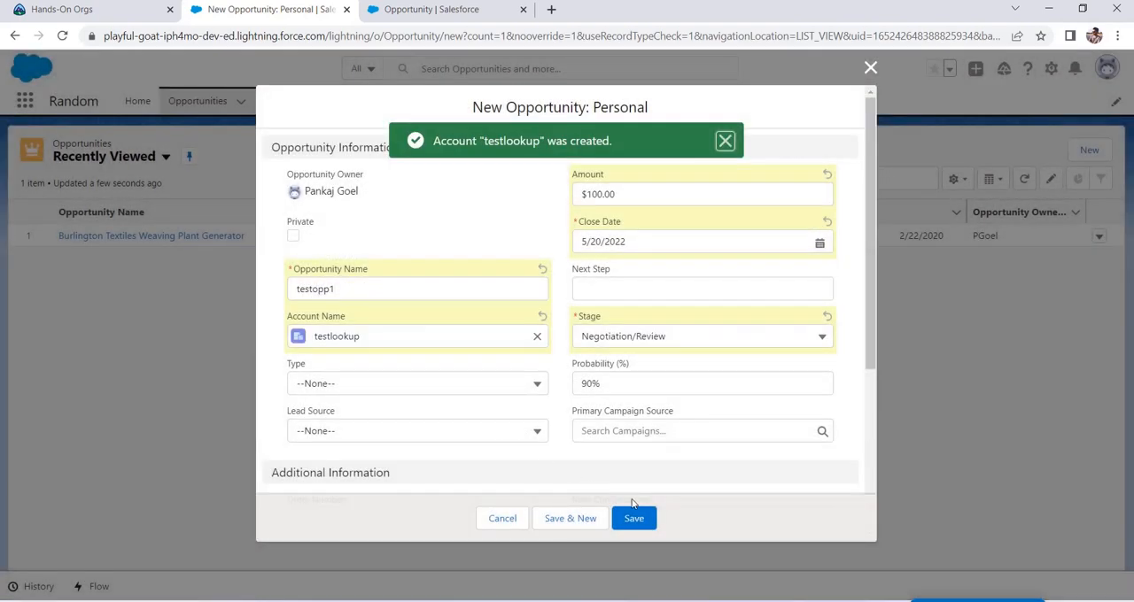
Step: Try to save the testopp1 opportunity with an Amount of 100 and the testlookup account to test the lookup filter
left_click_drag(624, 194, 580, 195)
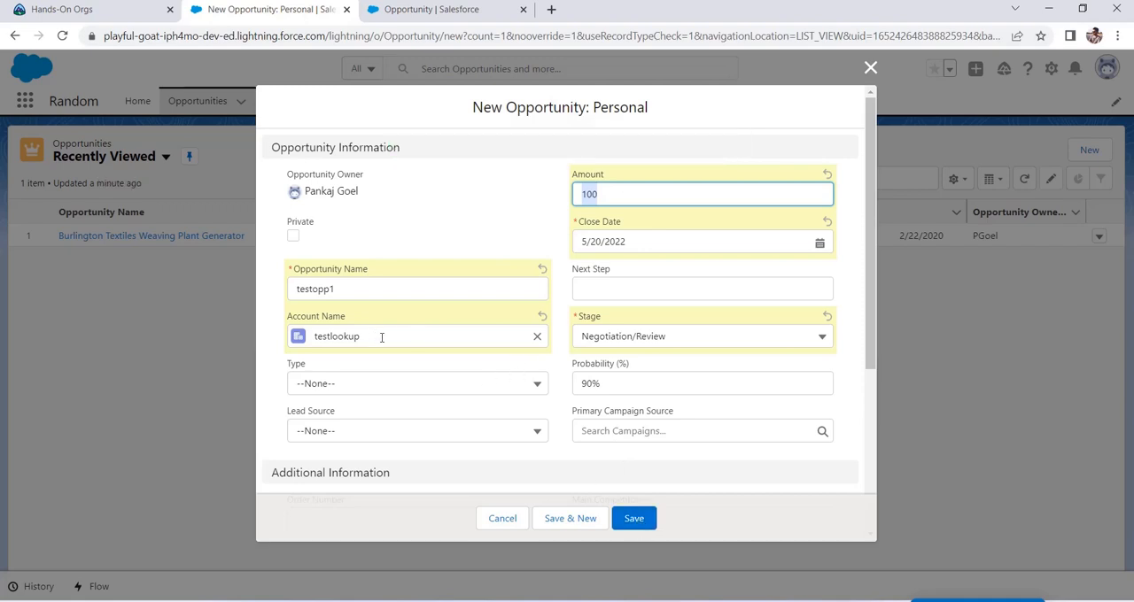
left_click(632, 519)
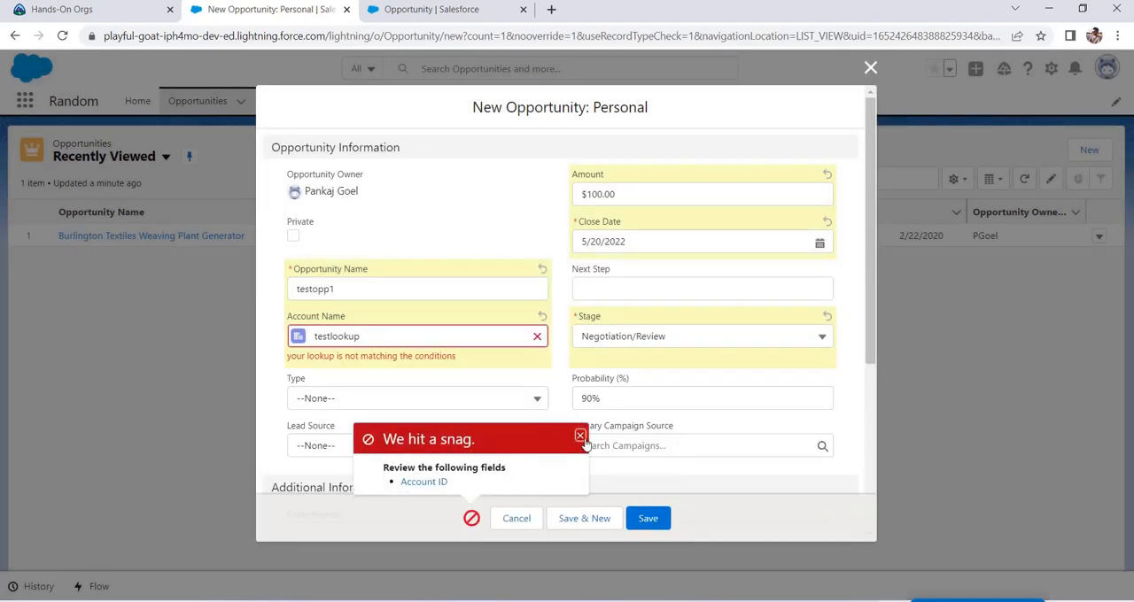
left_click(580, 437)
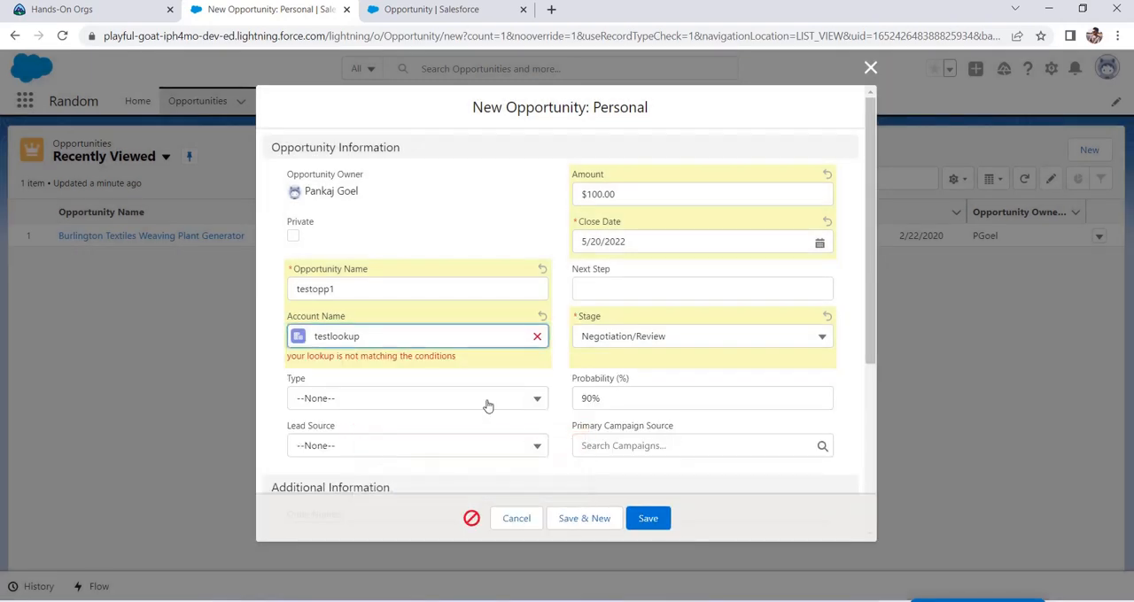
Step: Set the opportunity's Amount to 200 and try to save it again with the testlookup account
left_click(636, 196)
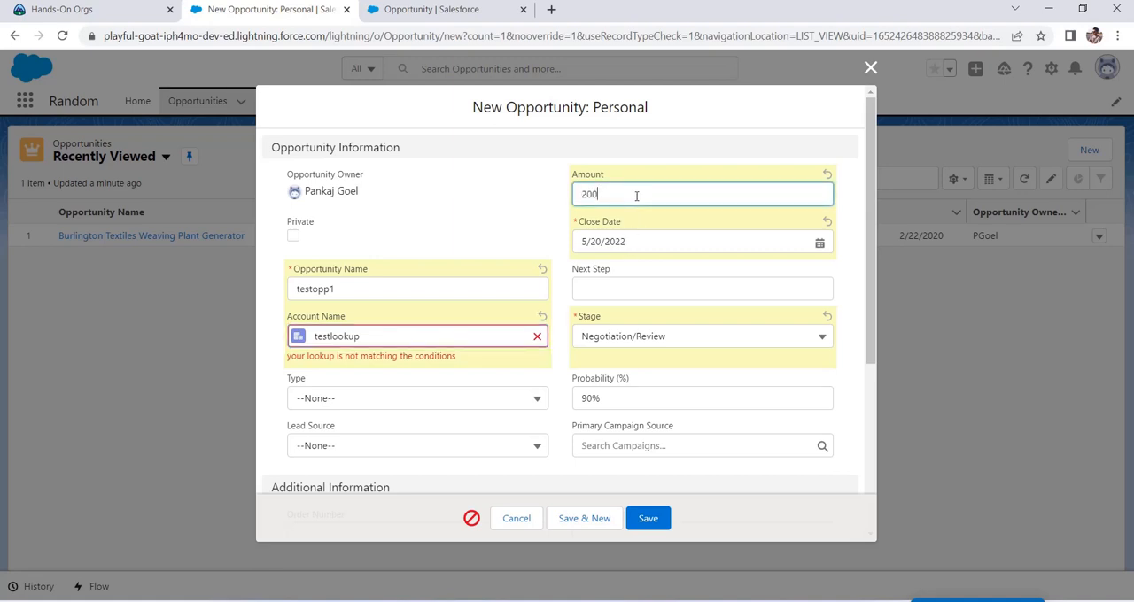
left_click(487, 215)
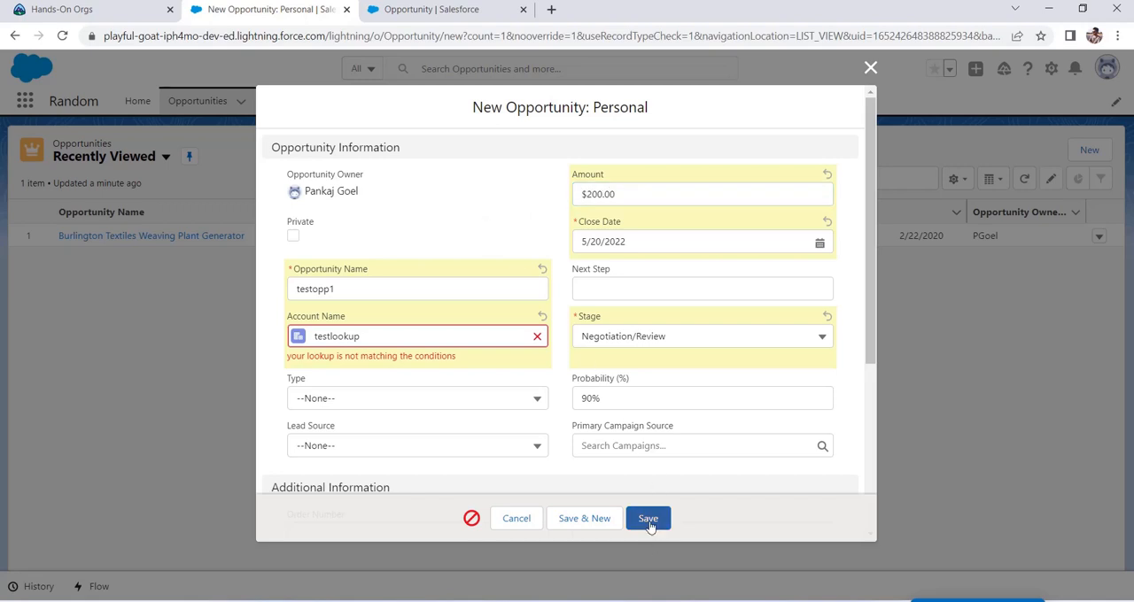
left_click_drag(286, 356, 443, 356)
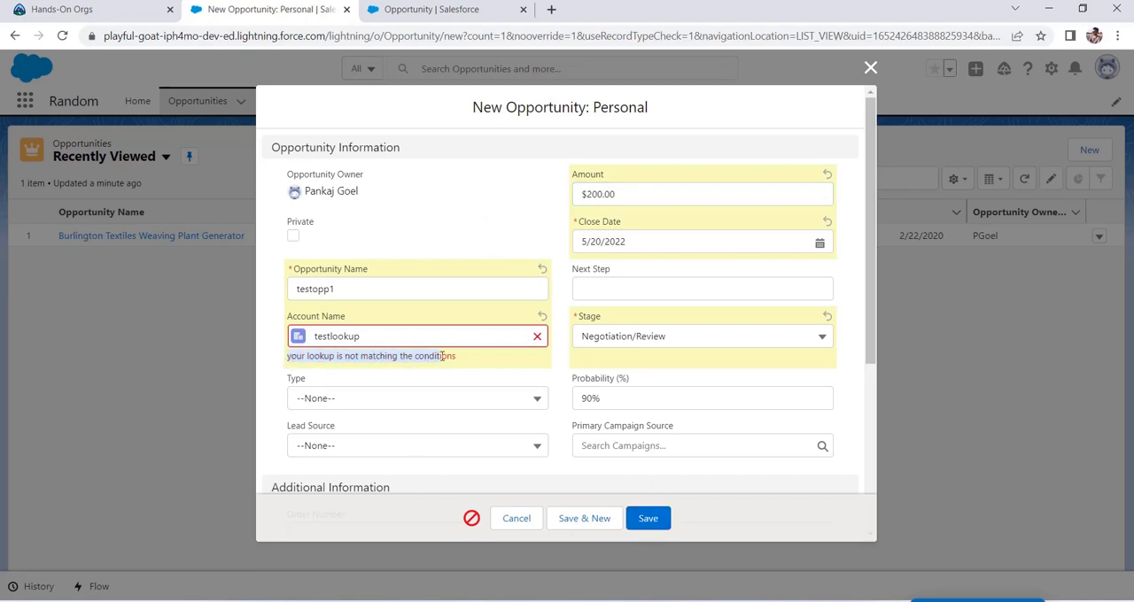
left_click(638, 193)
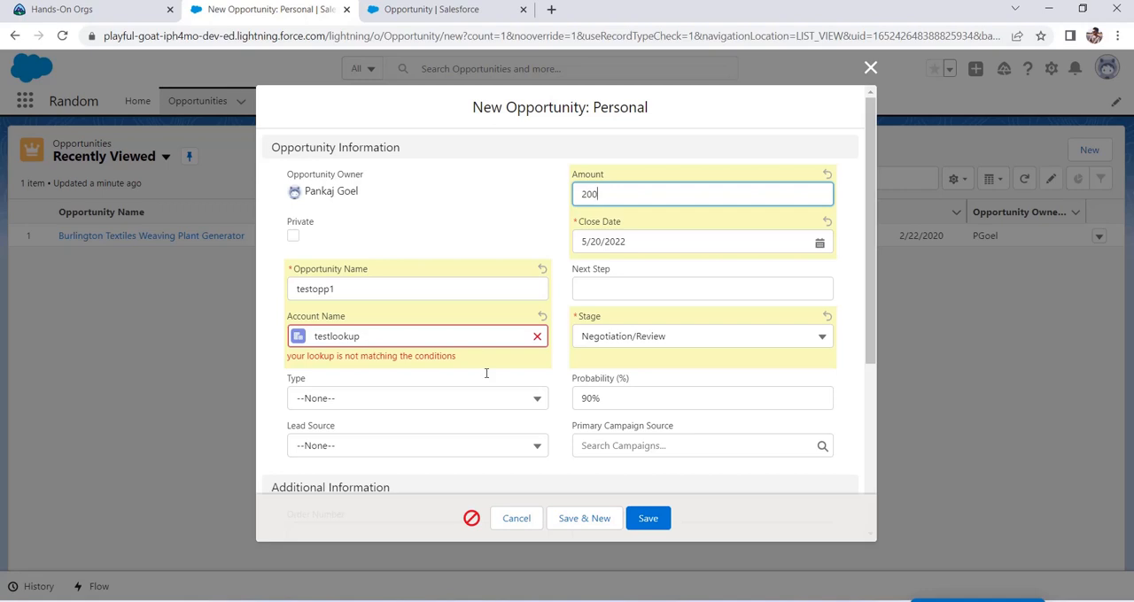
left_click(646, 518)
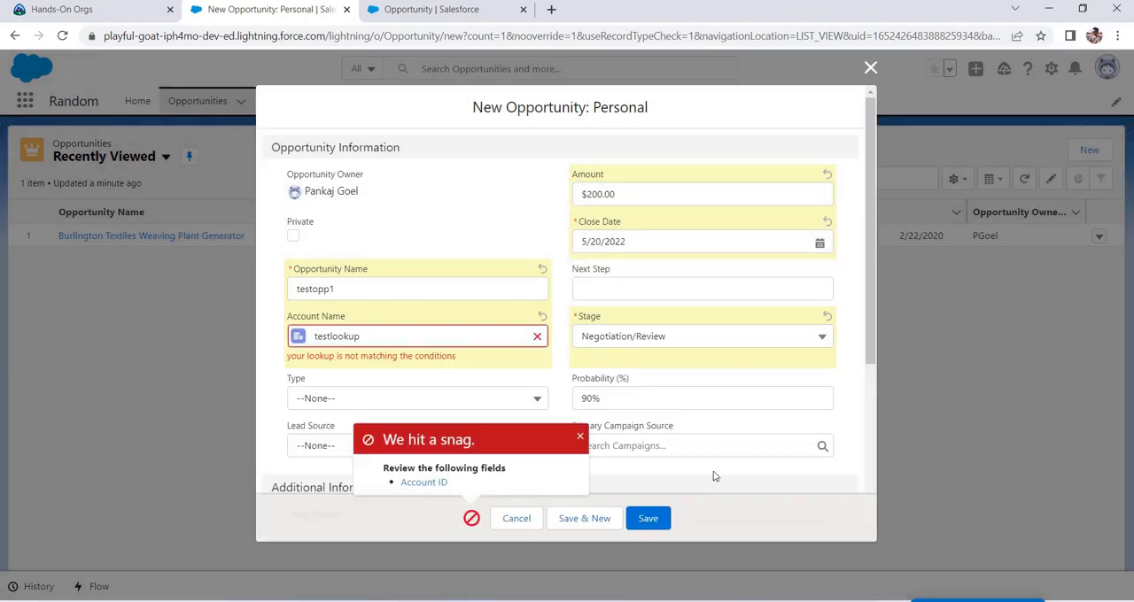
Step: Remove testlookup from the opportunity's Account Name and start a new account named test123 from the lookup
left_click(329, 334)
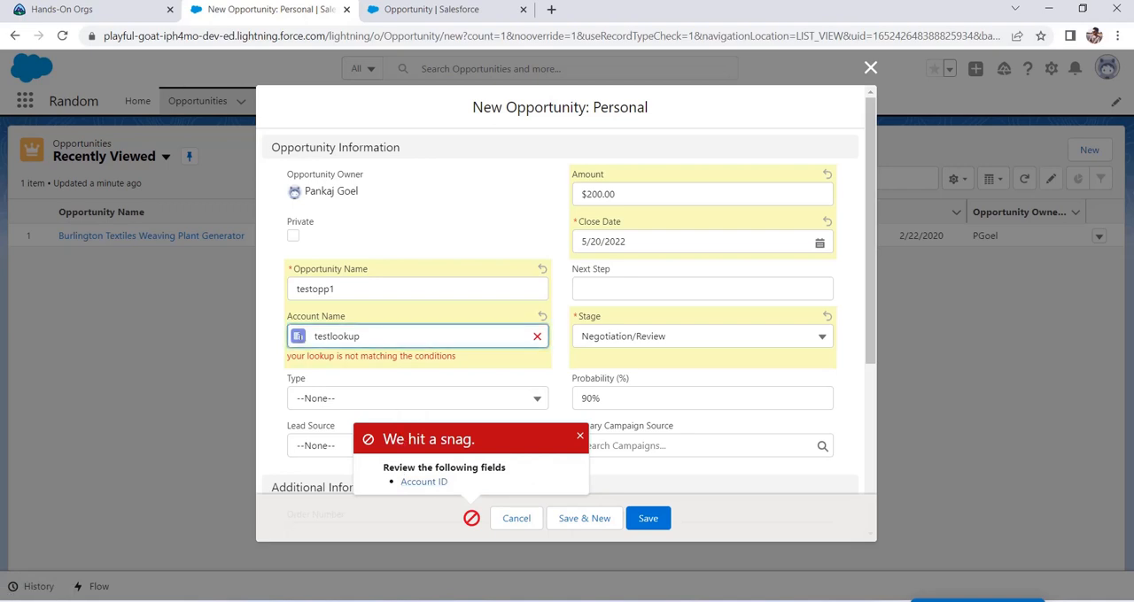
left_click(537, 337)
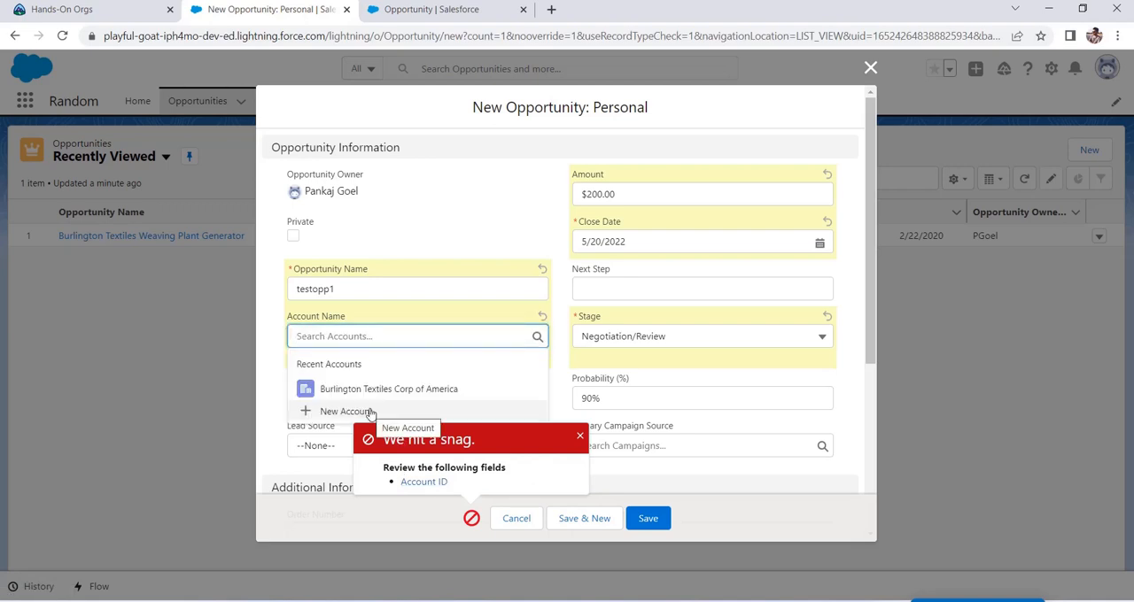
left_click(370, 409)
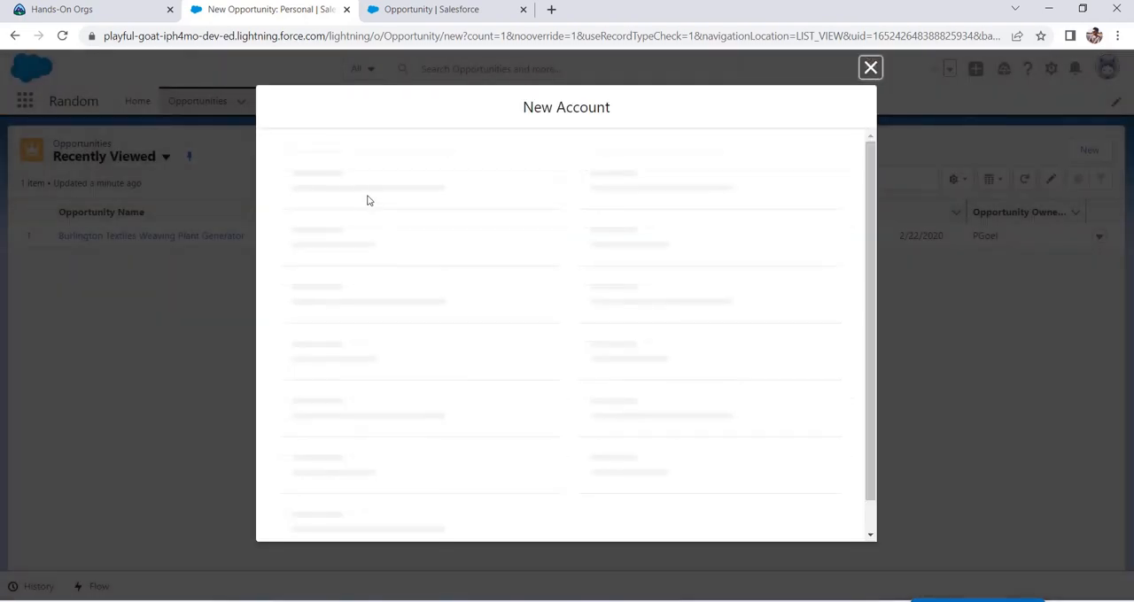
left_click(392, 256)
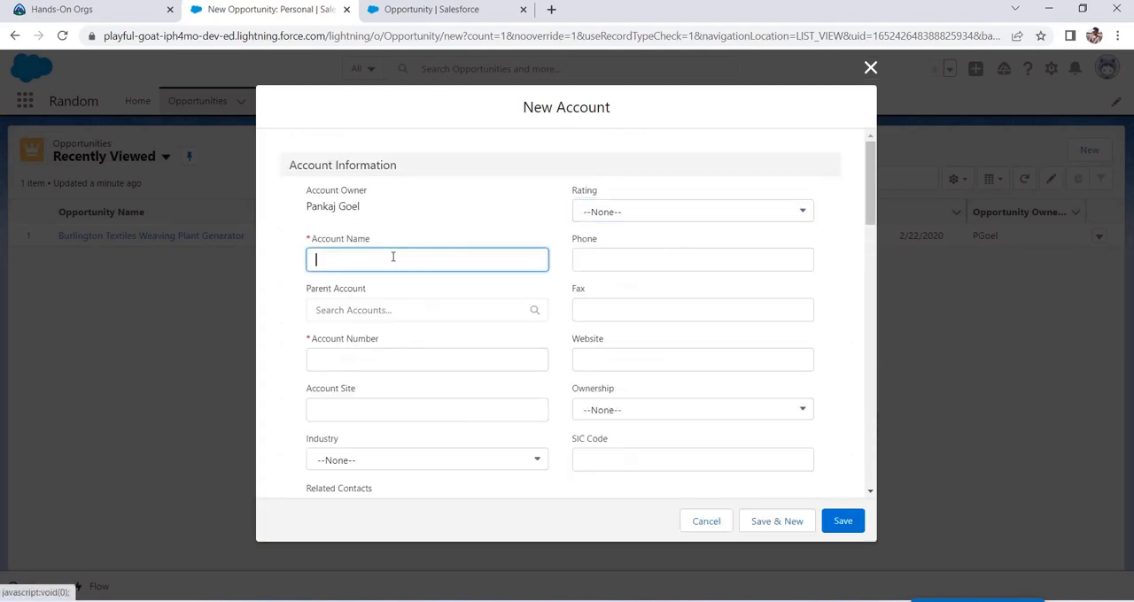
type("test")
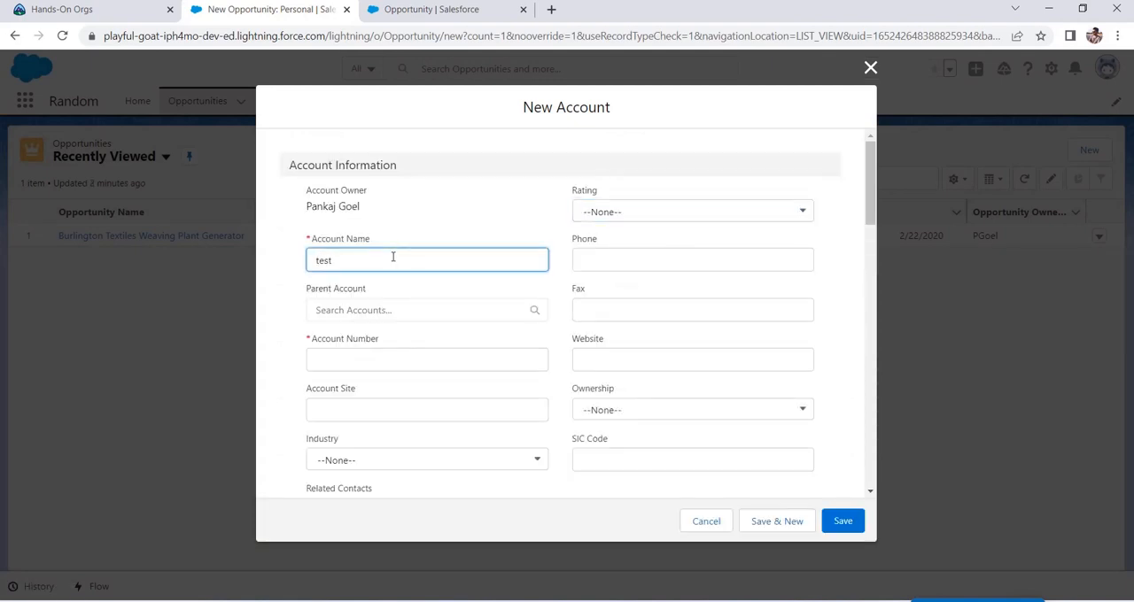
type("123")
left_click(619, 218)
left_click(475, 220)
Step: Fill in the required account number, set Annual Revenue to 100000 and save the new account
scroll(416, 328, "down", 1)
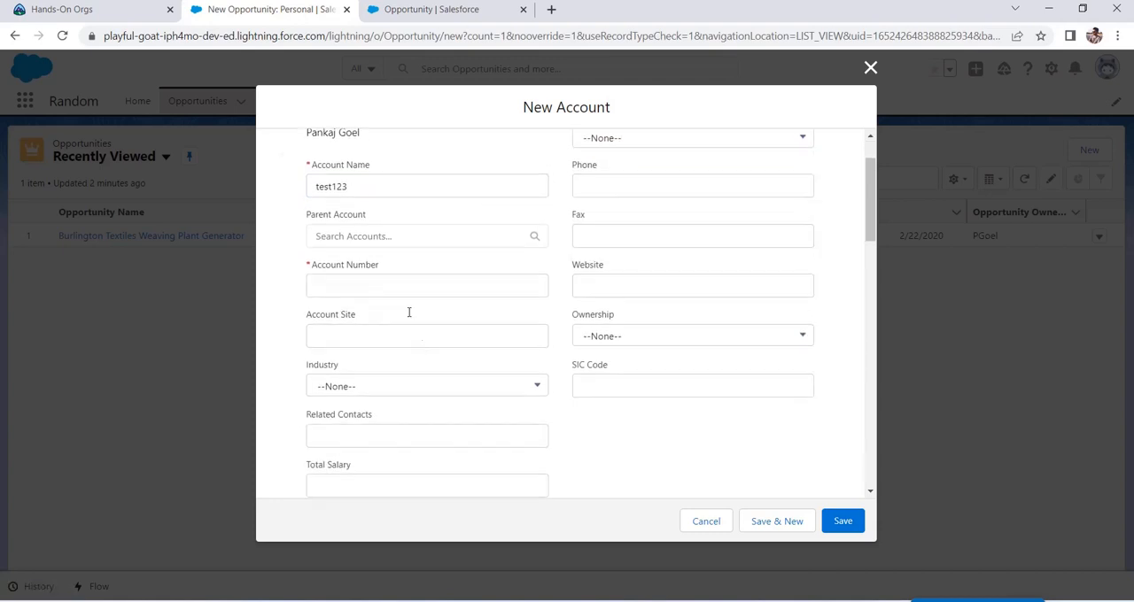
left_click(401, 287)
type("cgfdd")
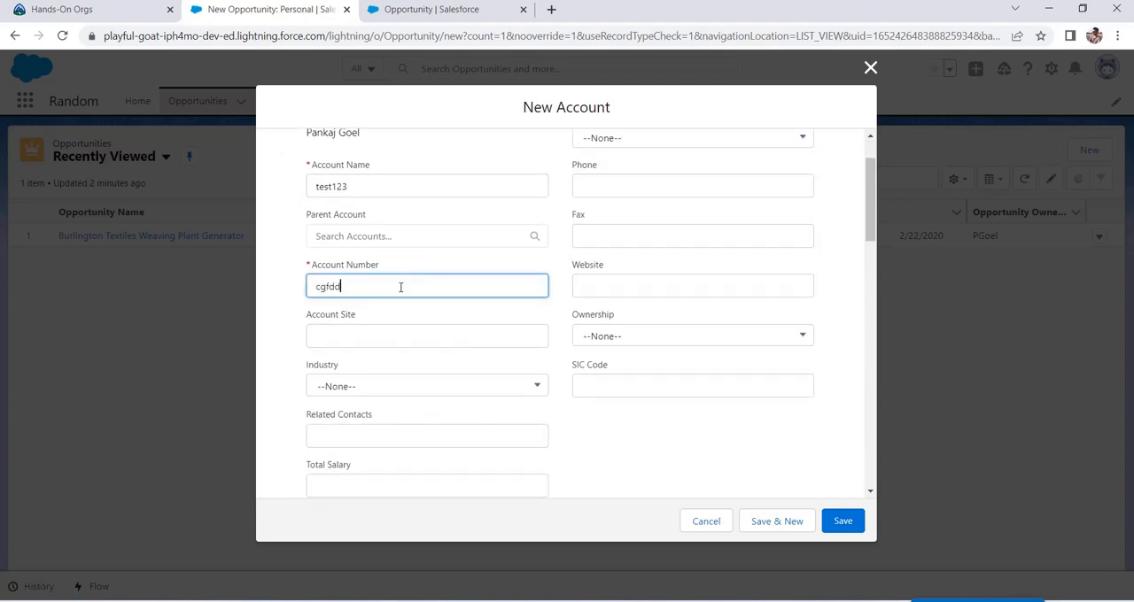
scroll(526, 343, "down", 2)
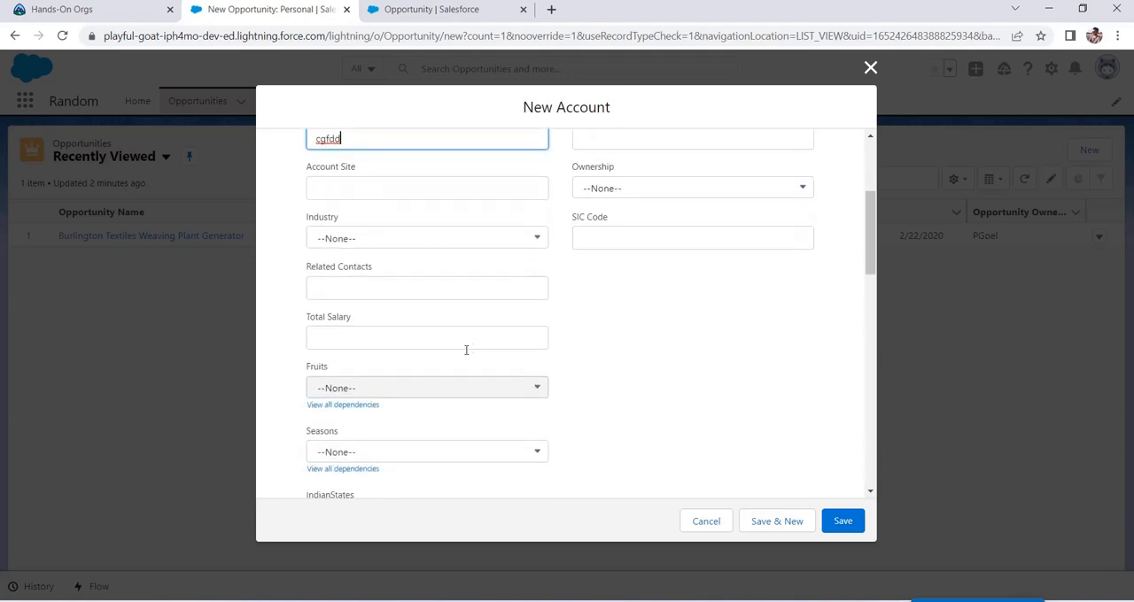
scroll(562, 357, "down", 4)
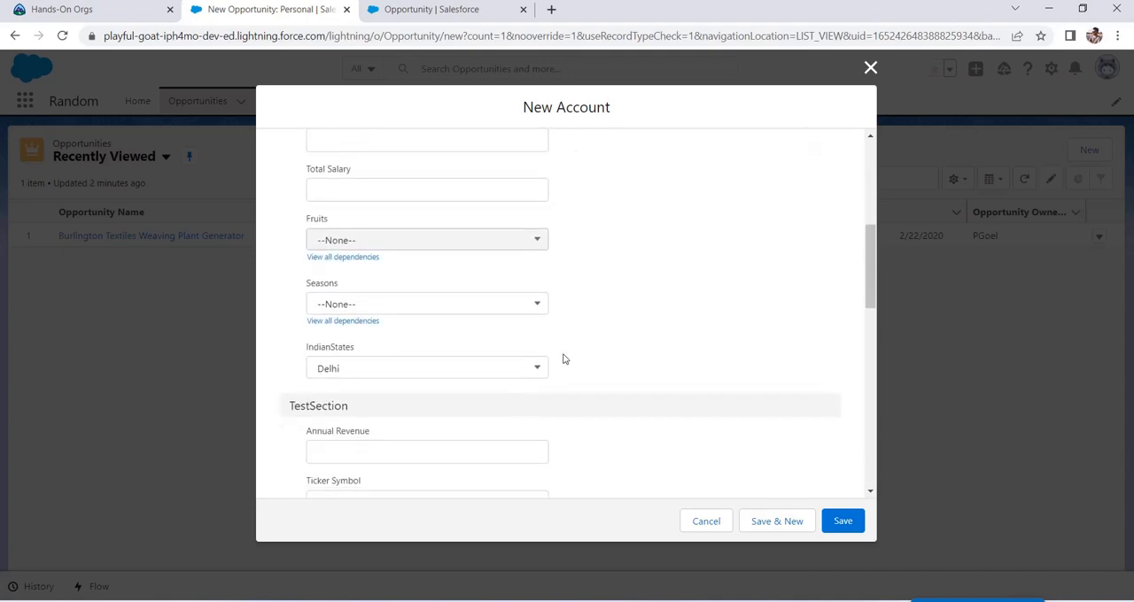
left_click(395, 312)
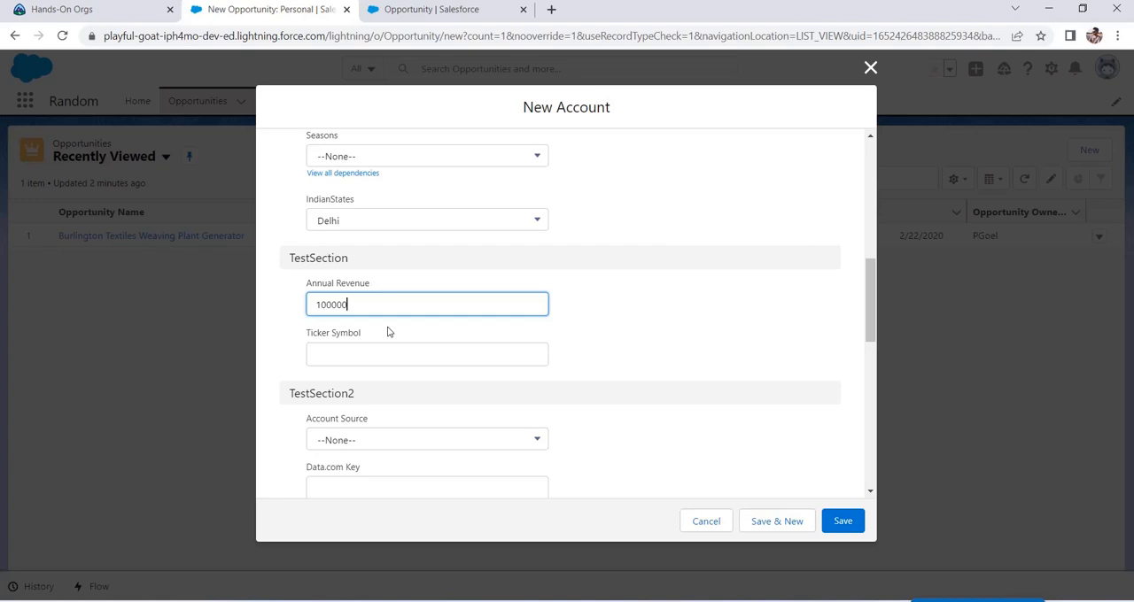
left_click(857, 521)
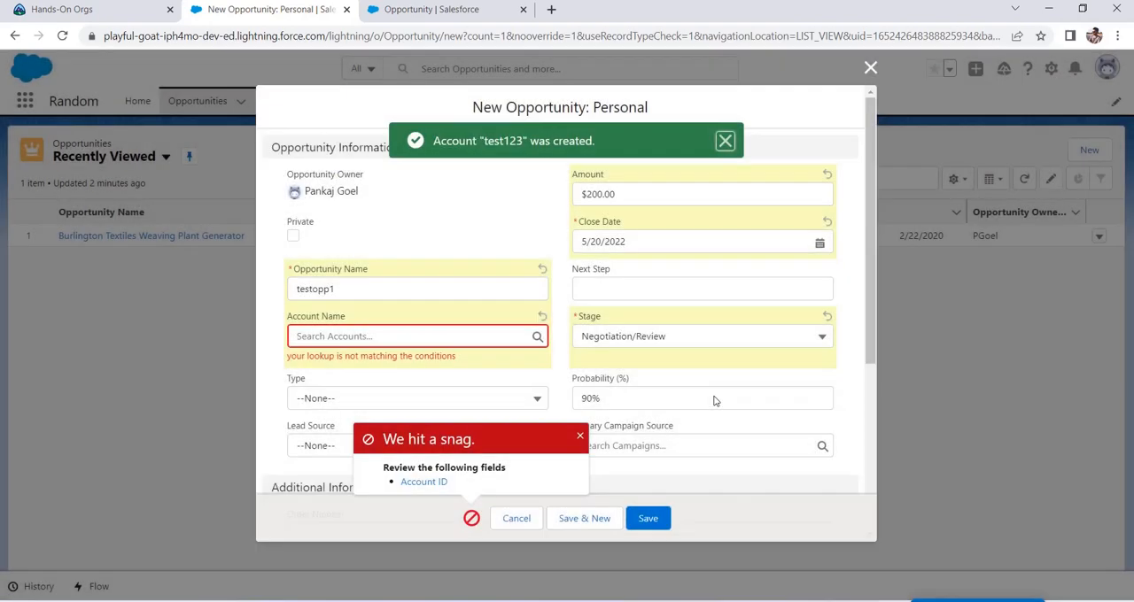
Step: Dismiss the notifications and save the testopp1 opportunity with the test123 account
left_click(725, 142)
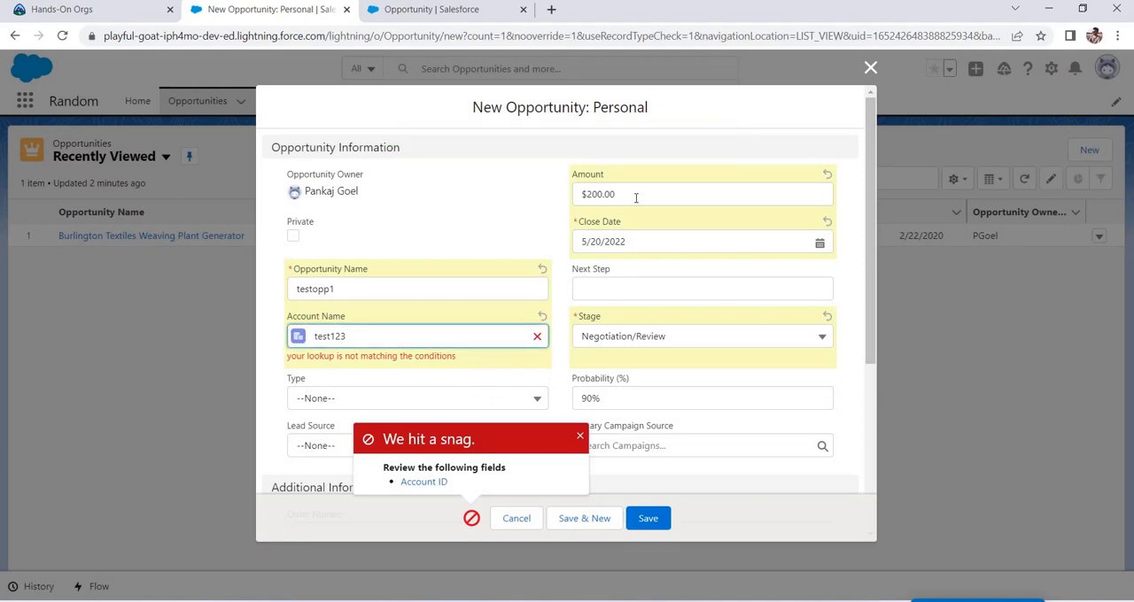
left_click(581, 437)
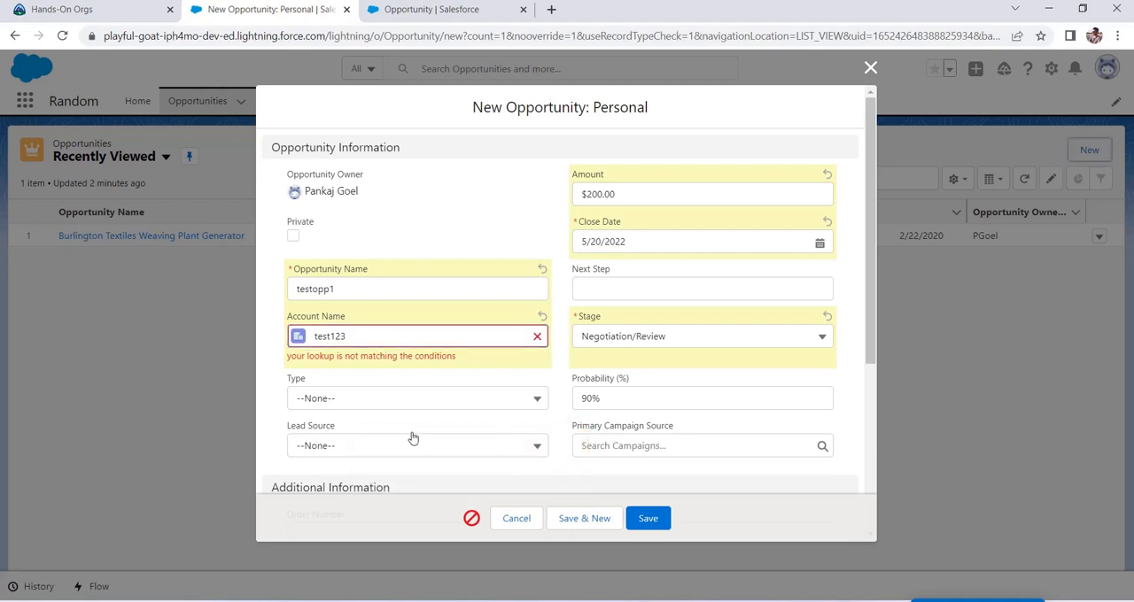
left_click(649, 519)
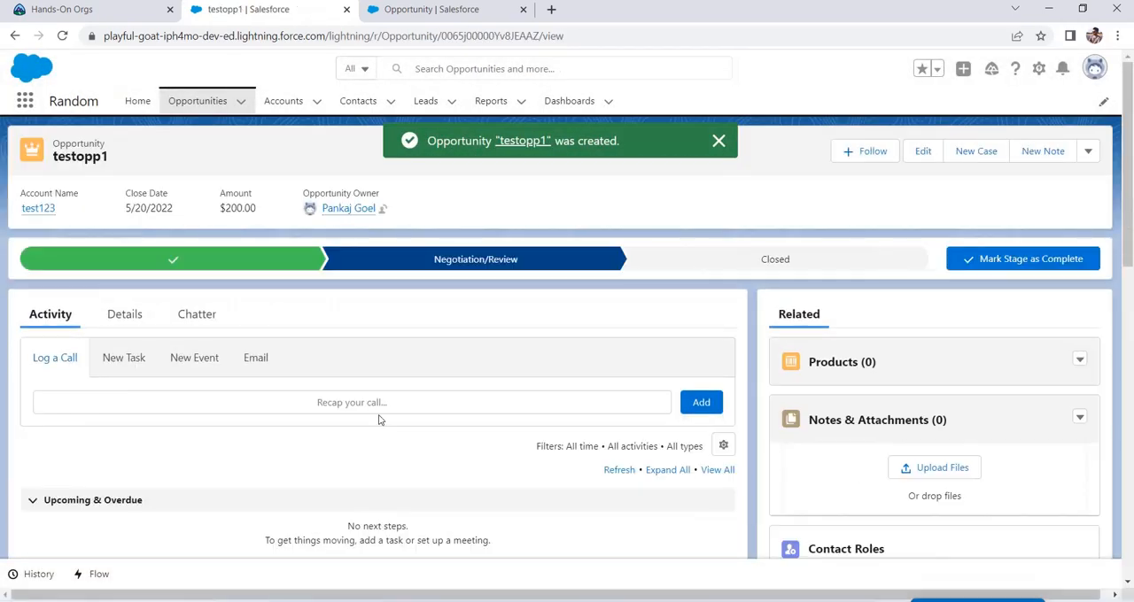
Step: Review the Amount and the detail fields of the saved testopp1 opportunity
left_click_drag(256, 209, 221, 195)
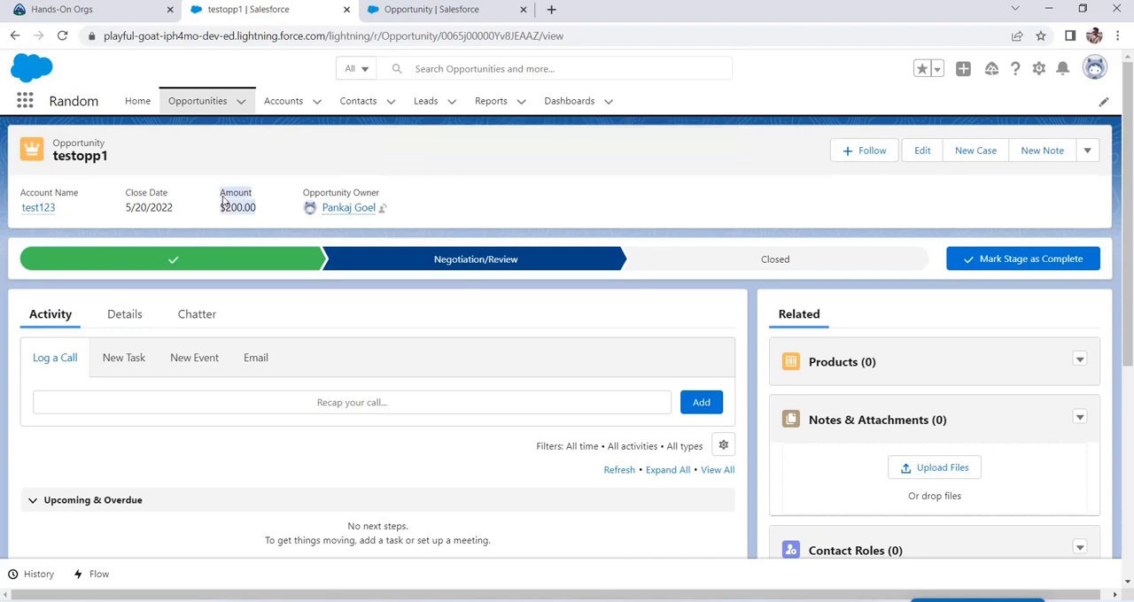
left_click(131, 311)
scroll(70, 387, "down", 2)
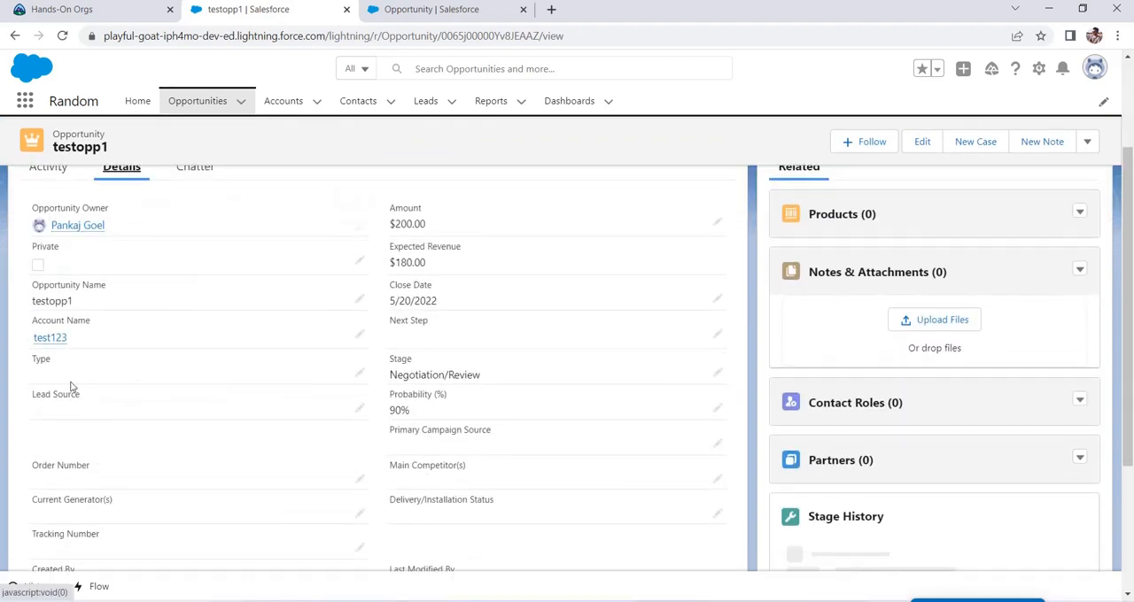
Step: Open the test123 account from the opportunity and examine the Annual Revenue in its details
left_click(40, 337)
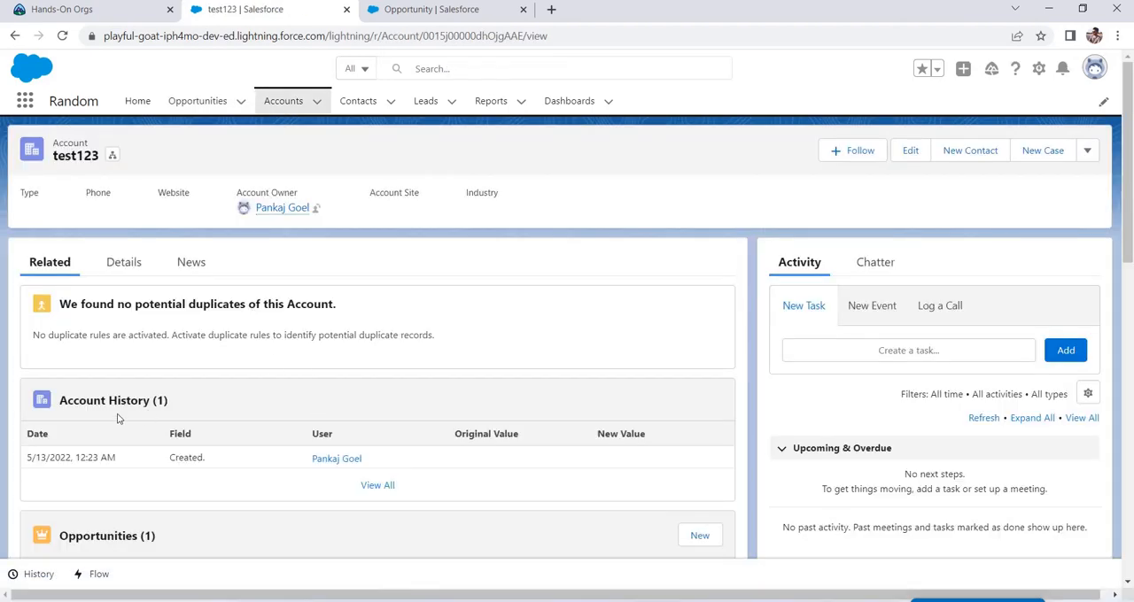
scroll(118, 418, "down", 3)
scroll(240, 375, "up", 2)
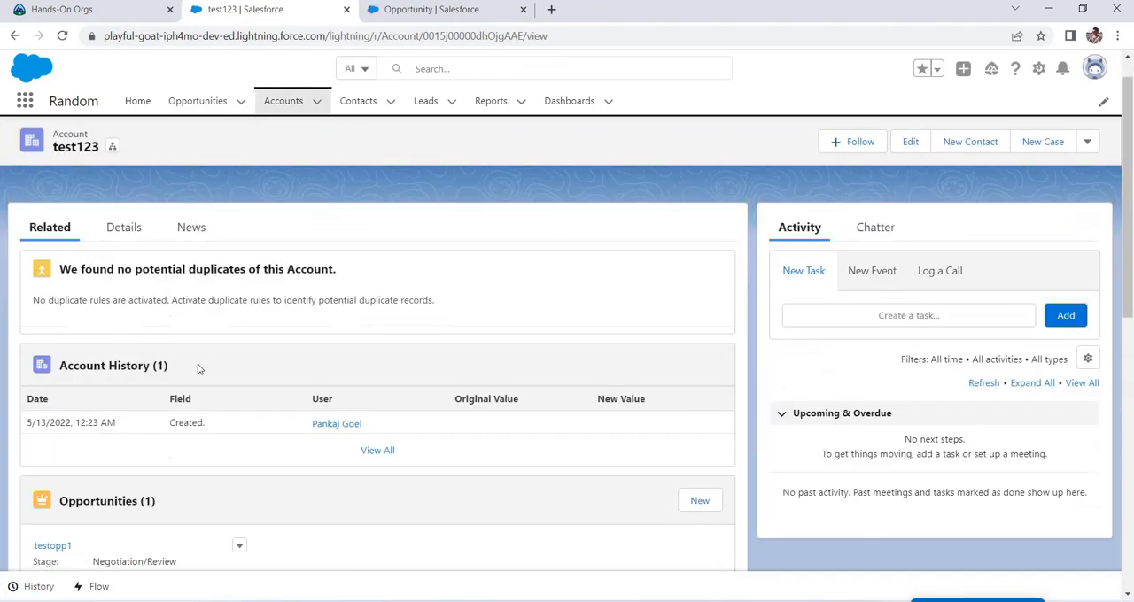
scroll(191, 361, "up", 1)
left_click(141, 271)
scroll(234, 369, "down", 2)
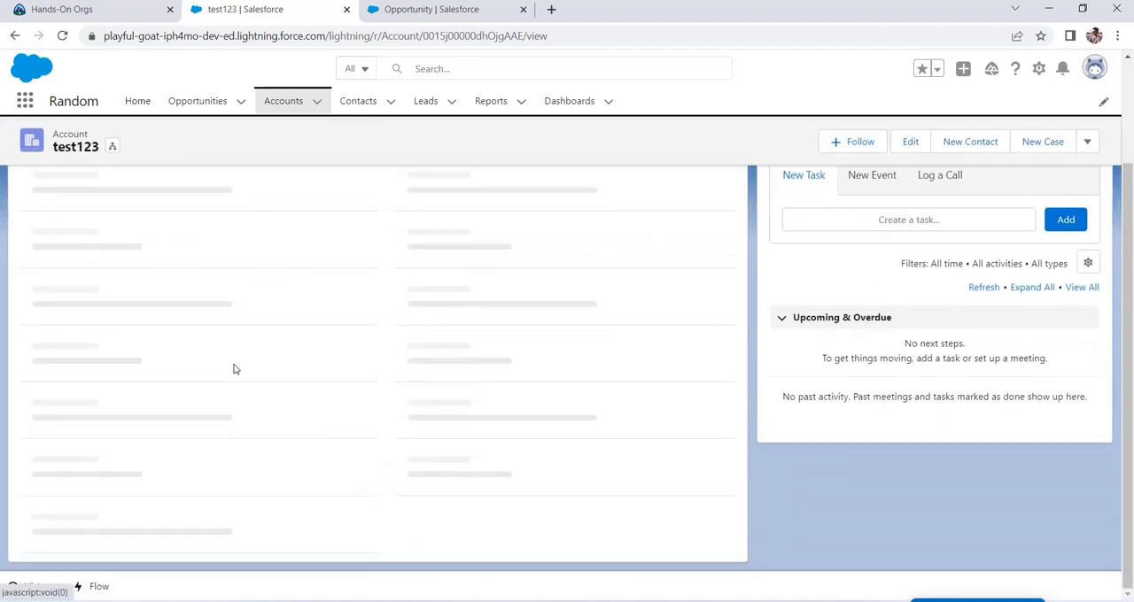
scroll(210, 387, "down", 1)
scroll(209, 387, "up", 2)
scroll(210, 383, "down", 1)
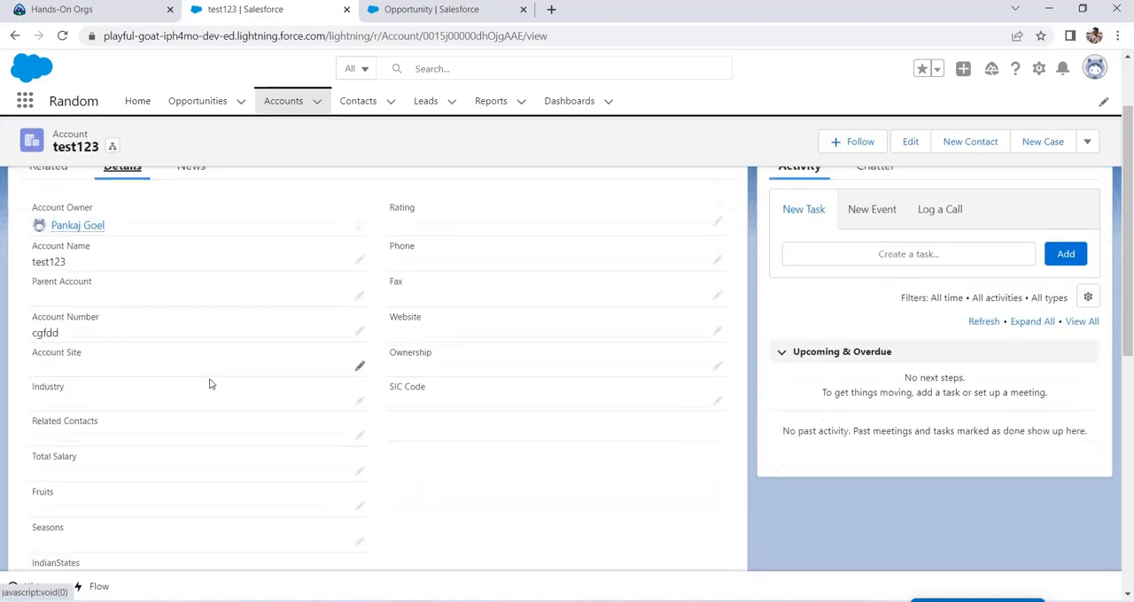
scroll(209, 383, "down", 3)
left_click_drag(119, 393, 20, 394)
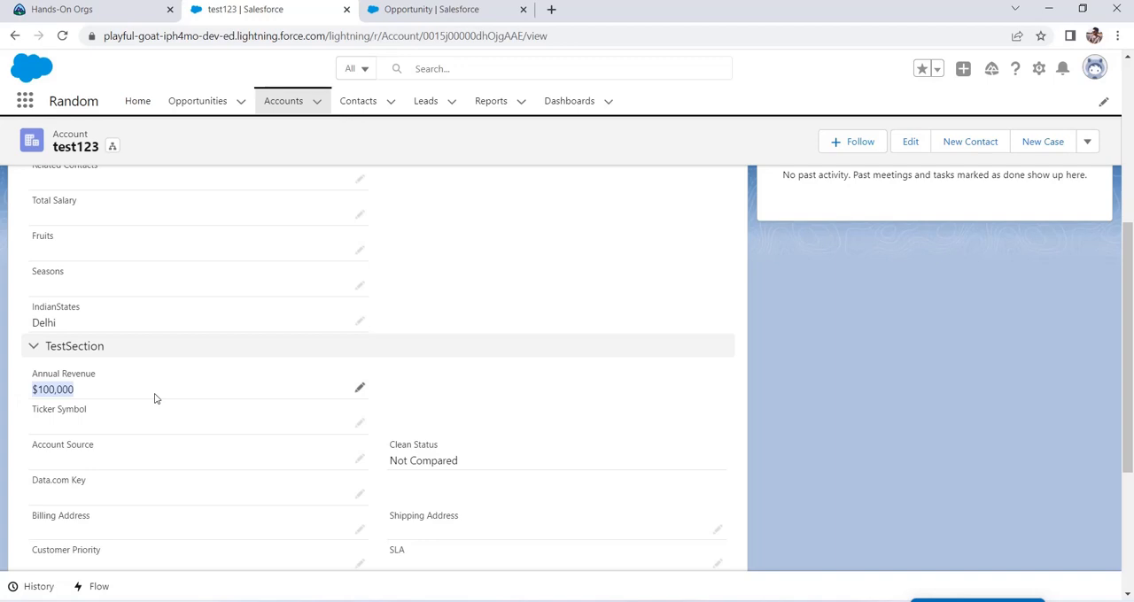
scroll(177, 398, "up", 5)
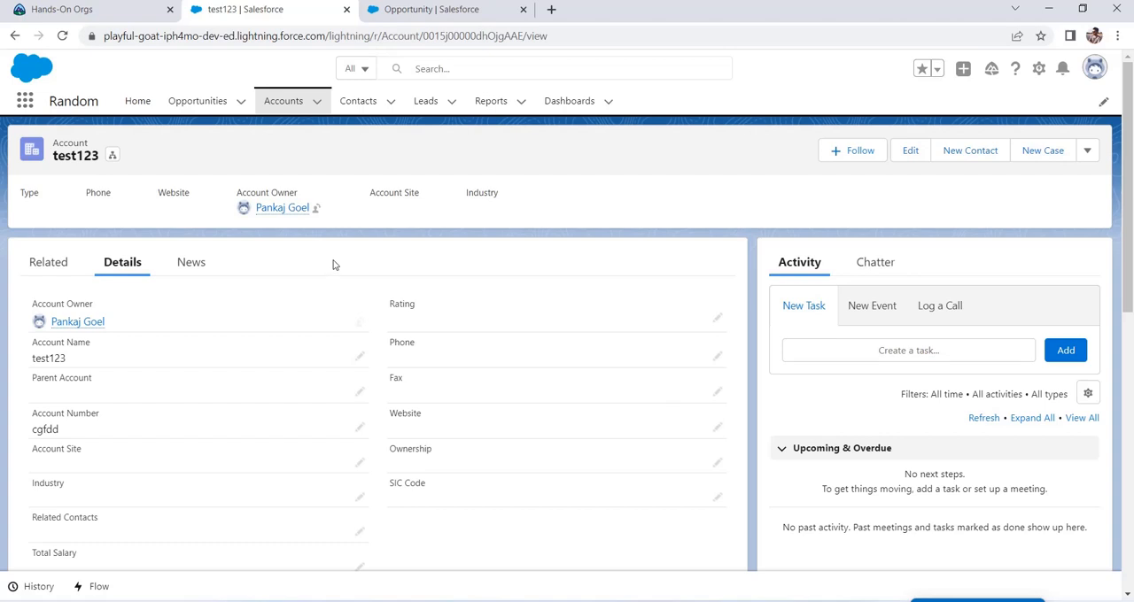
Step: Return to the Account Name field's lookup filter in Setup and switch to Salesforce Classic
left_click(430, 20)
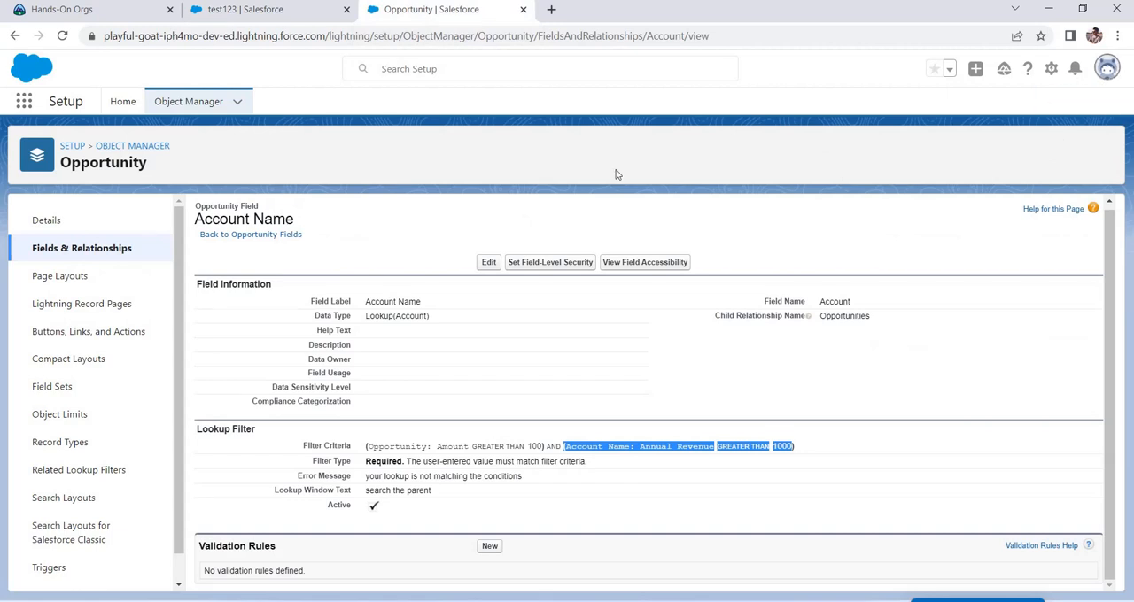
left_click(1107, 69)
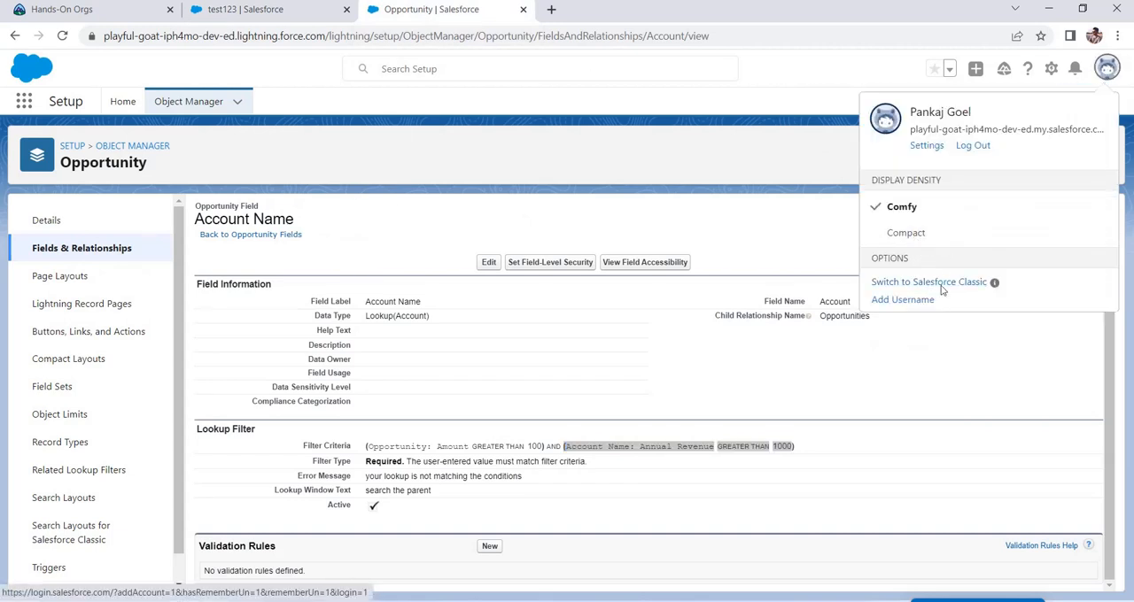
left_click(895, 293)
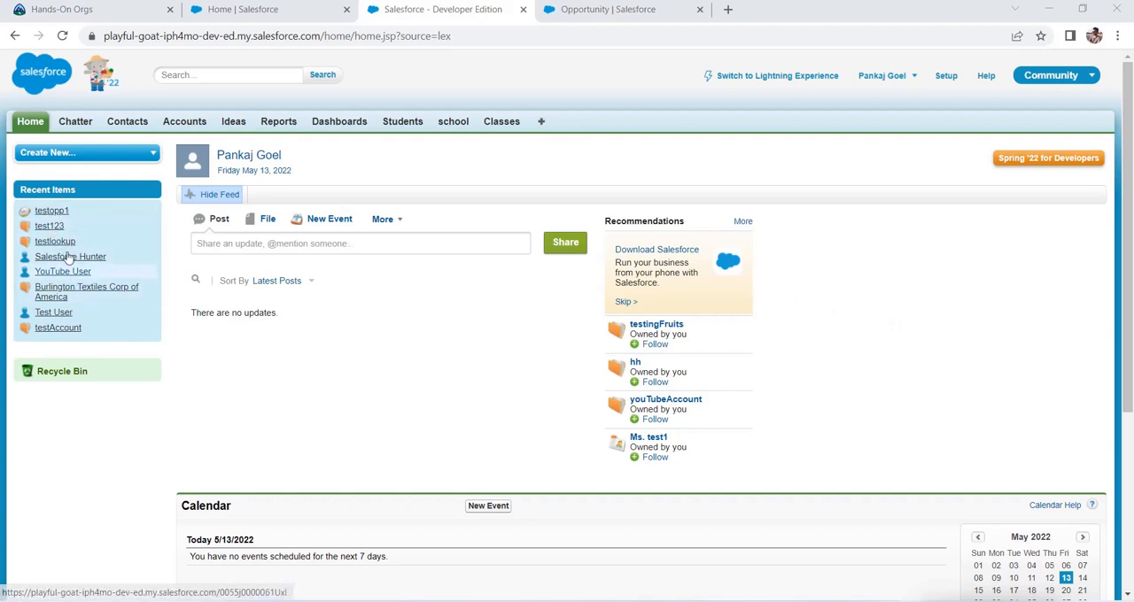
Step: Open the testopp1 opportunity for editing in Salesforce Classic and clear its Account Name
left_click(52, 226)
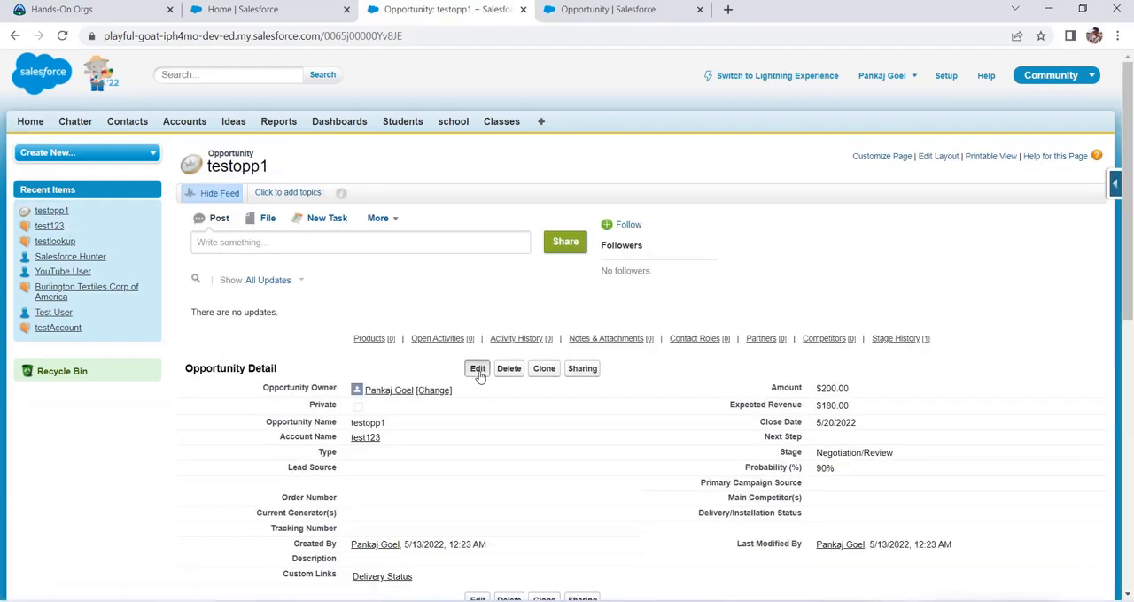
left_click(477, 364)
left_click(431, 313)
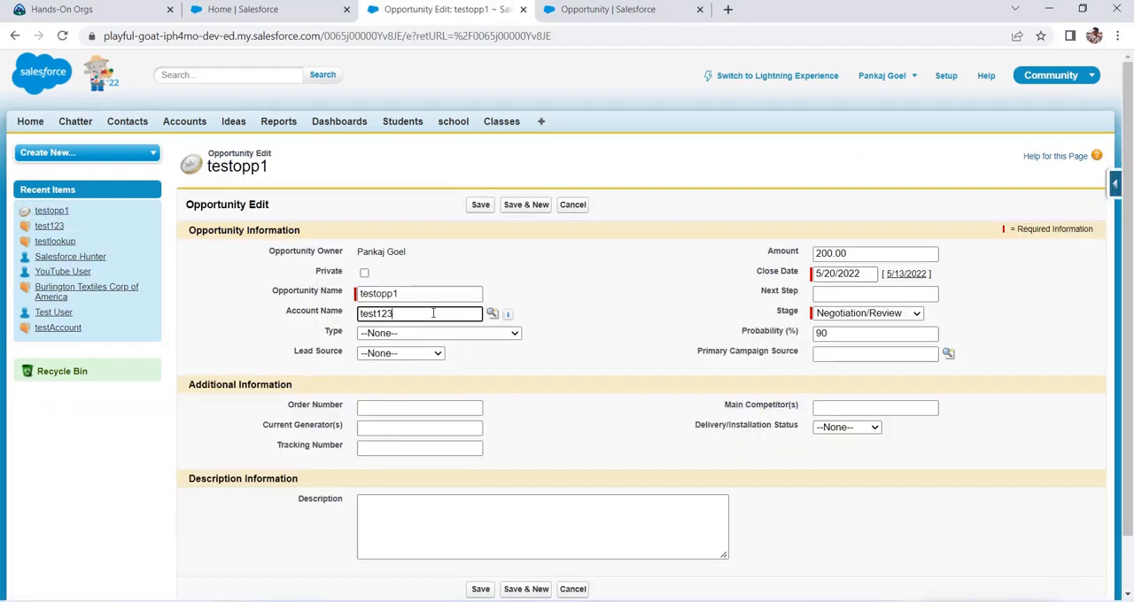
key("BackSpace")
key("BackSpace")
key("BackSpace")
key("BackSpace")
key("BackSpace")
key("BackSpace")
key("BackSpace")
Step: Open the Account Name lookup window and compare its message with the filter's Lookup Window Text in Setup
left_click(492, 314)
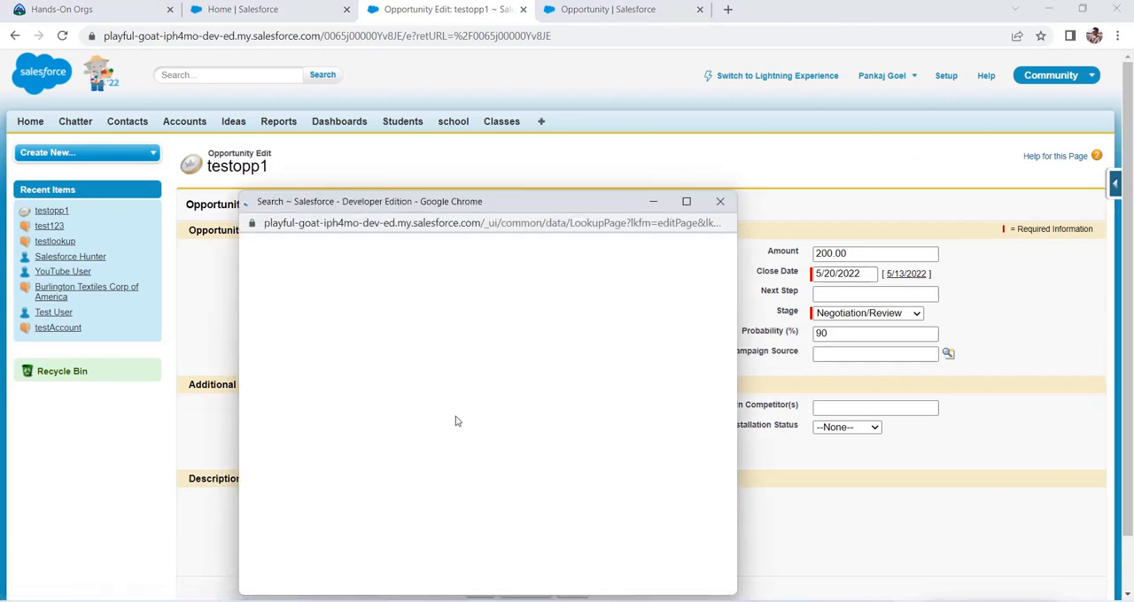
left_click_drag(303, 278, 277, 278)
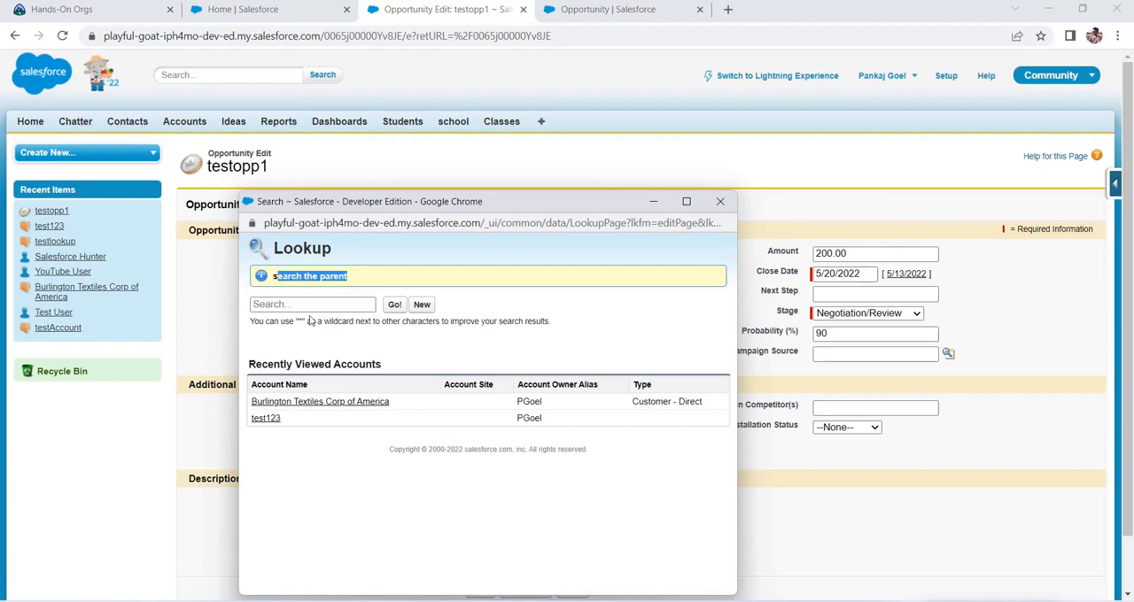
left_click(588, 11)
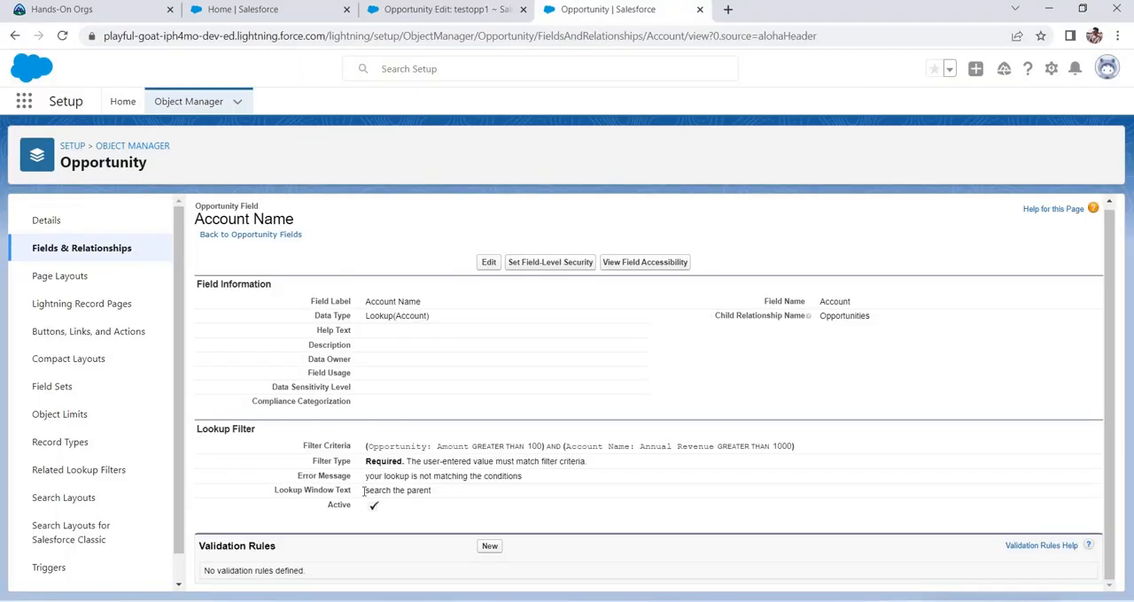
left_click_drag(363, 492, 441, 489)
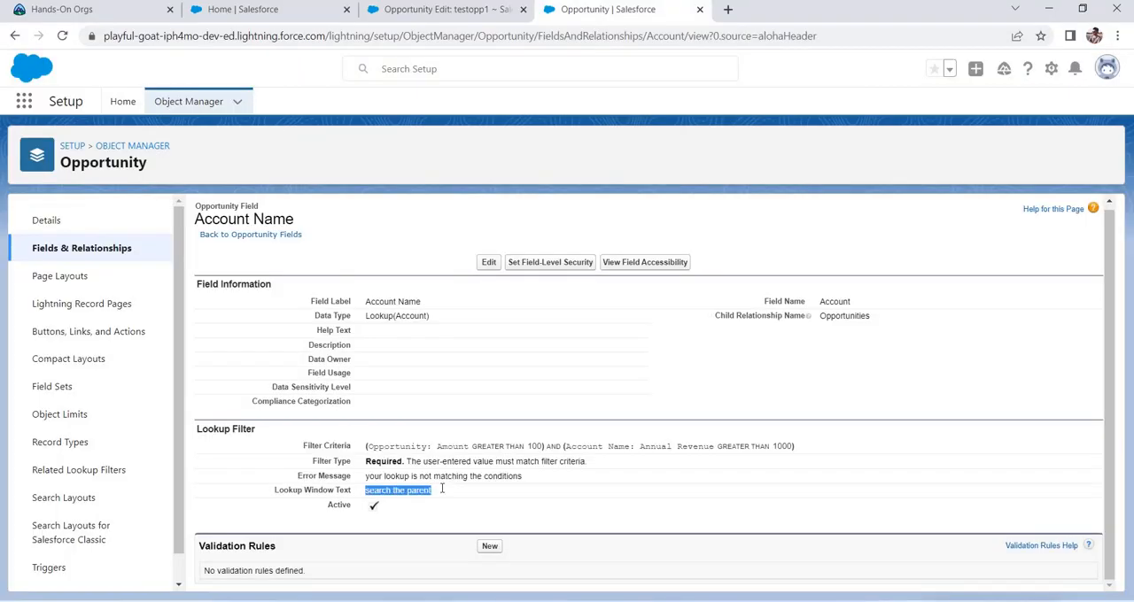
Step: Reopen the Account Name lookup on testopp1 to inspect its message, and return to the lookup filter's setup page
left_click(469, 8)
left_click(426, 312)
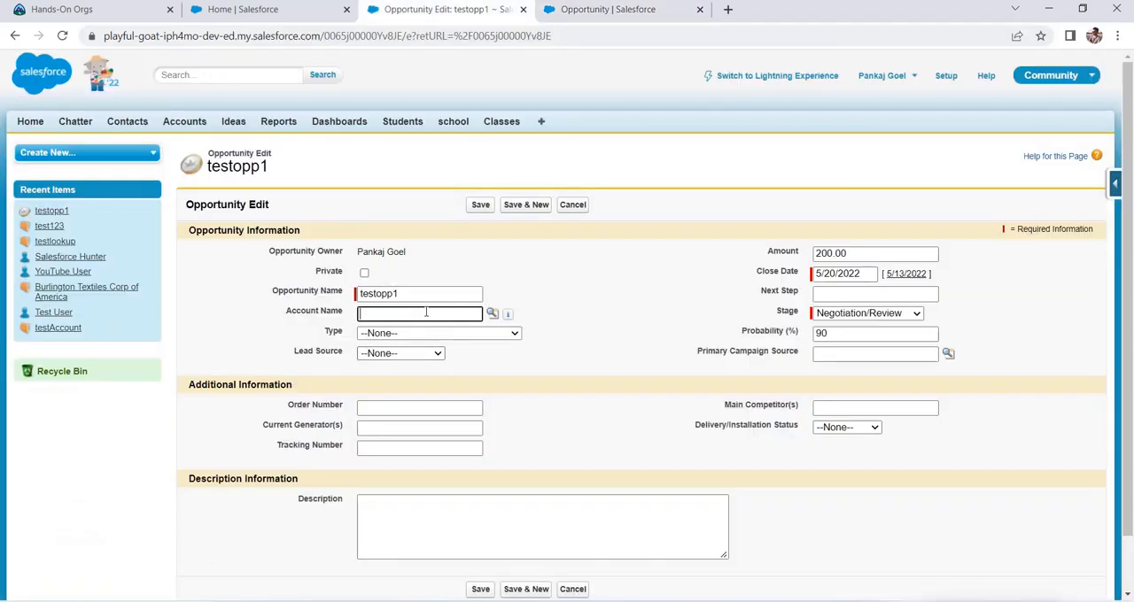
left_click(492, 314)
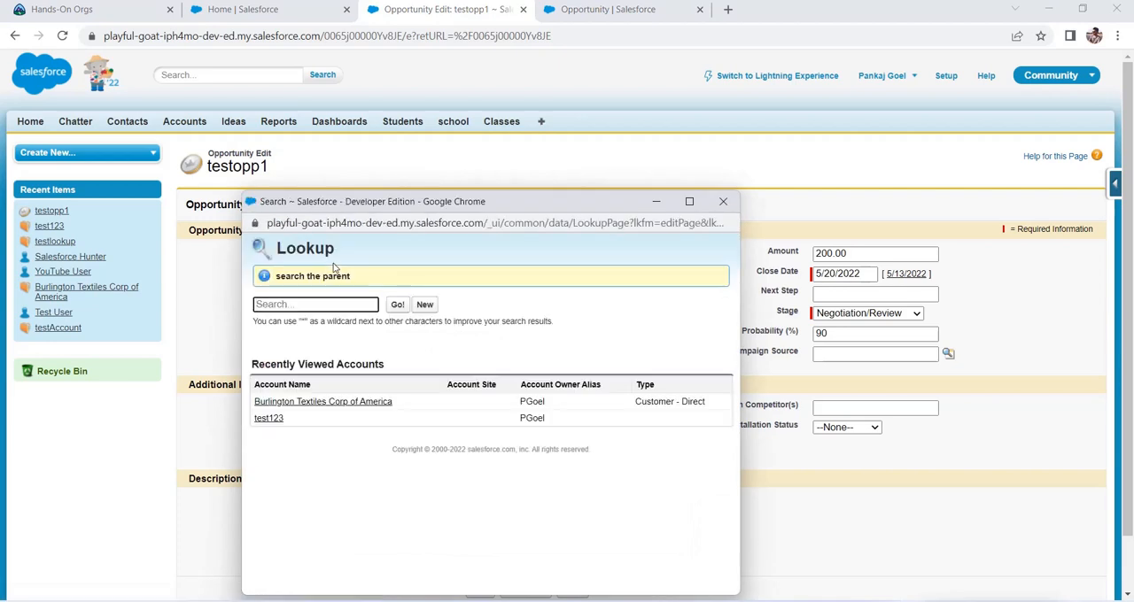
triple_click(351, 278)
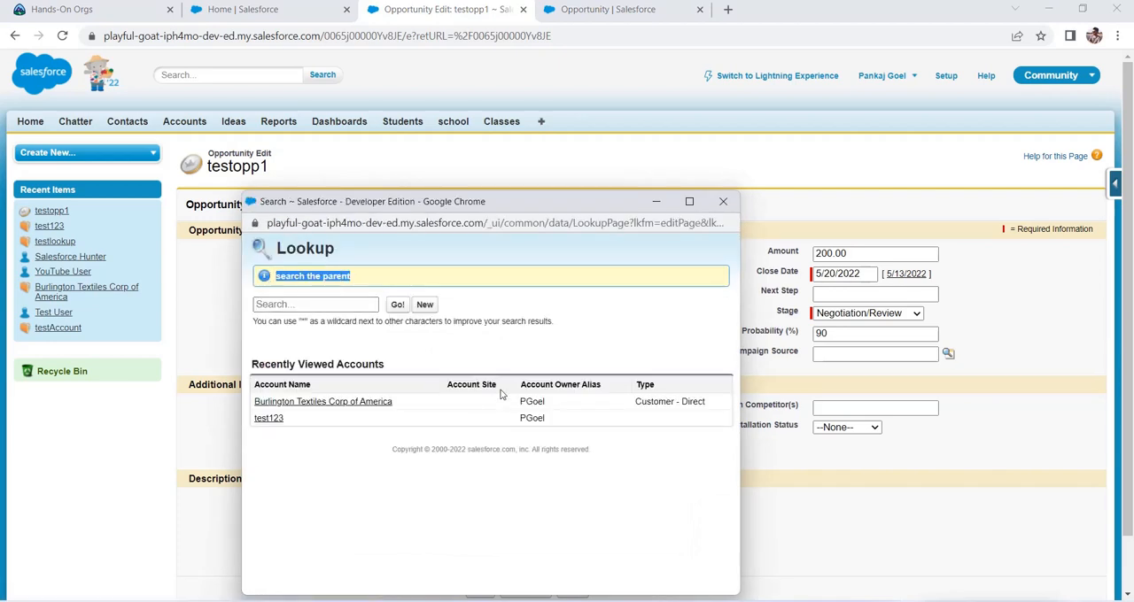
left_click(608, 10)
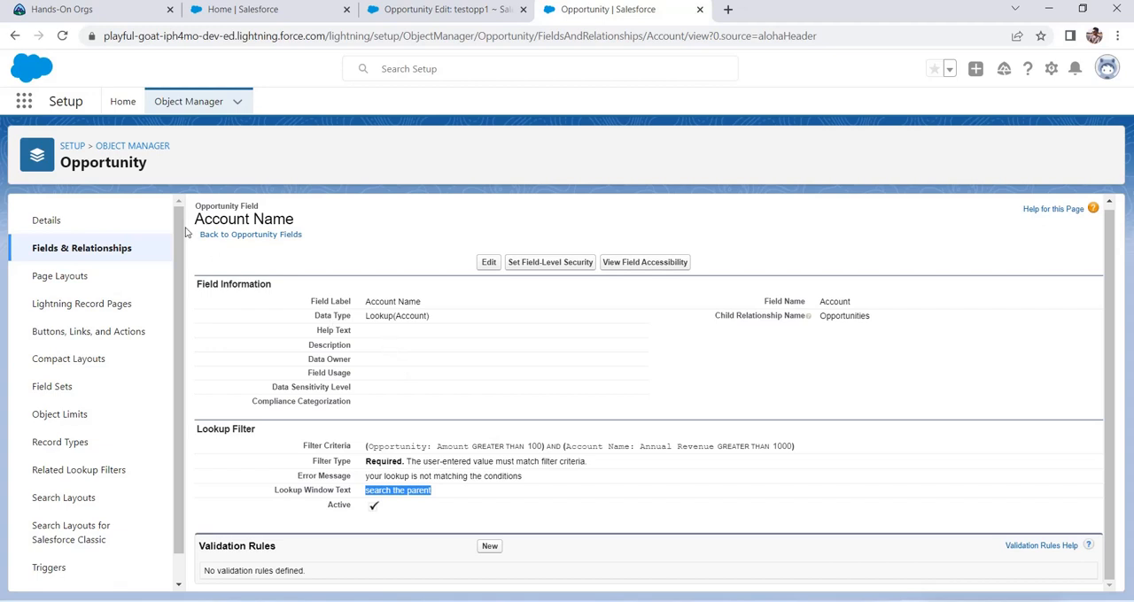
Step: Review the Account object's Related Lookup Filters in Object Manager, and return to the testopp1 opportunity's edit page in Salesforce Classic
left_click(166, 110)
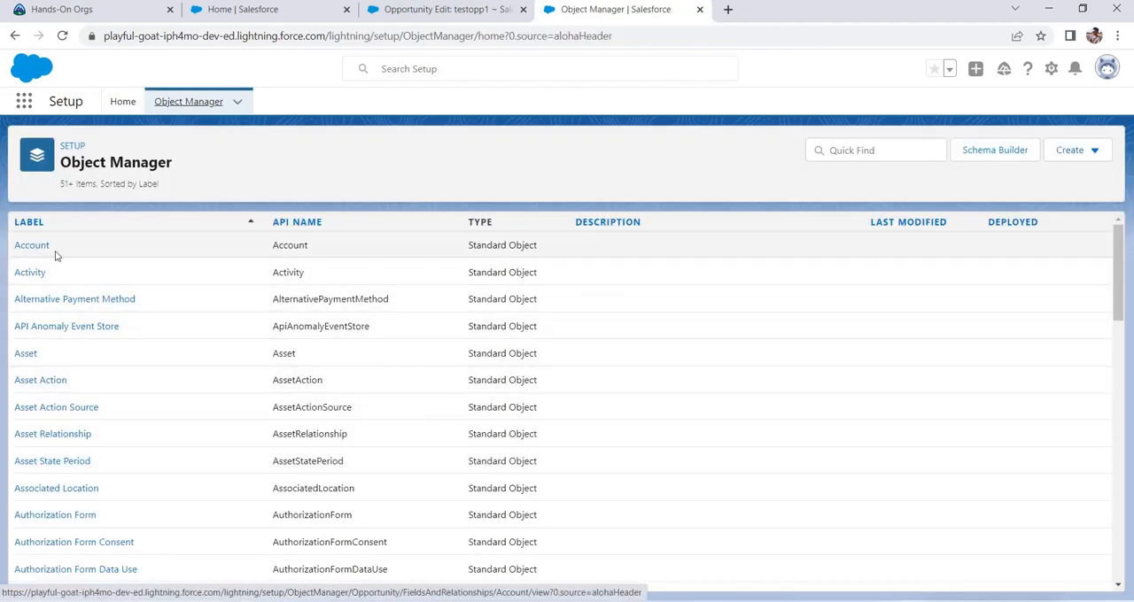
left_click(53, 255)
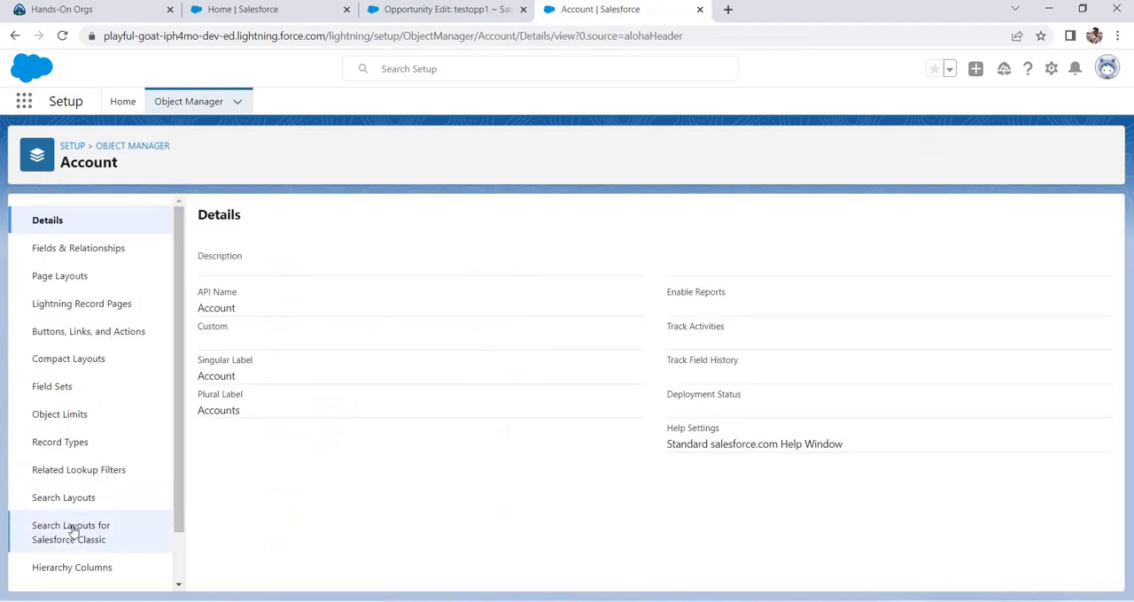
left_click(87, 477)
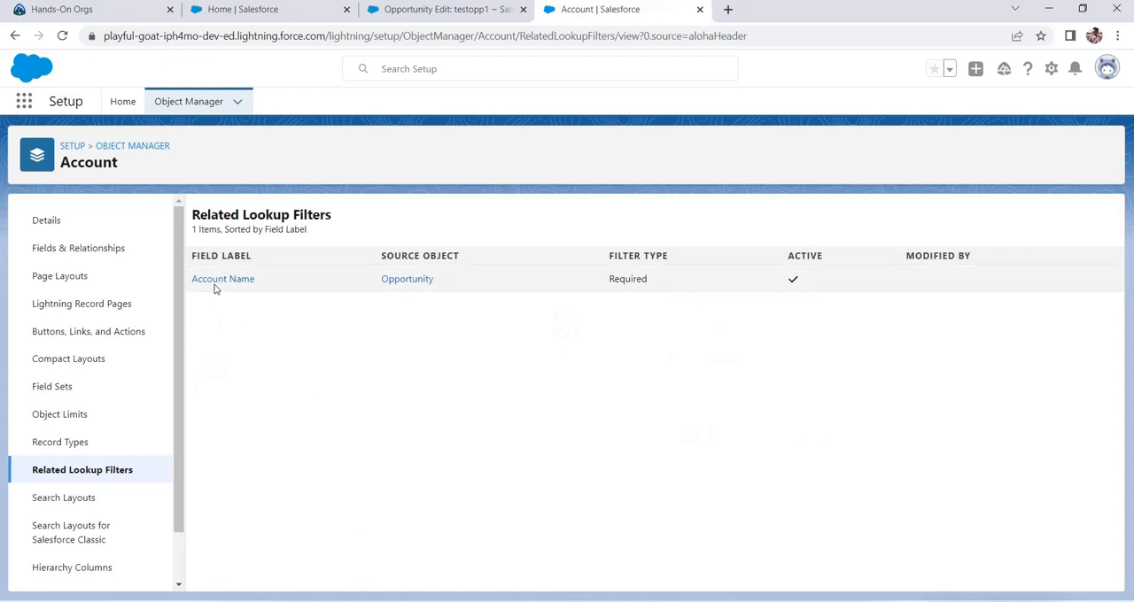
left_click_drag(878, 340, 369, 276)
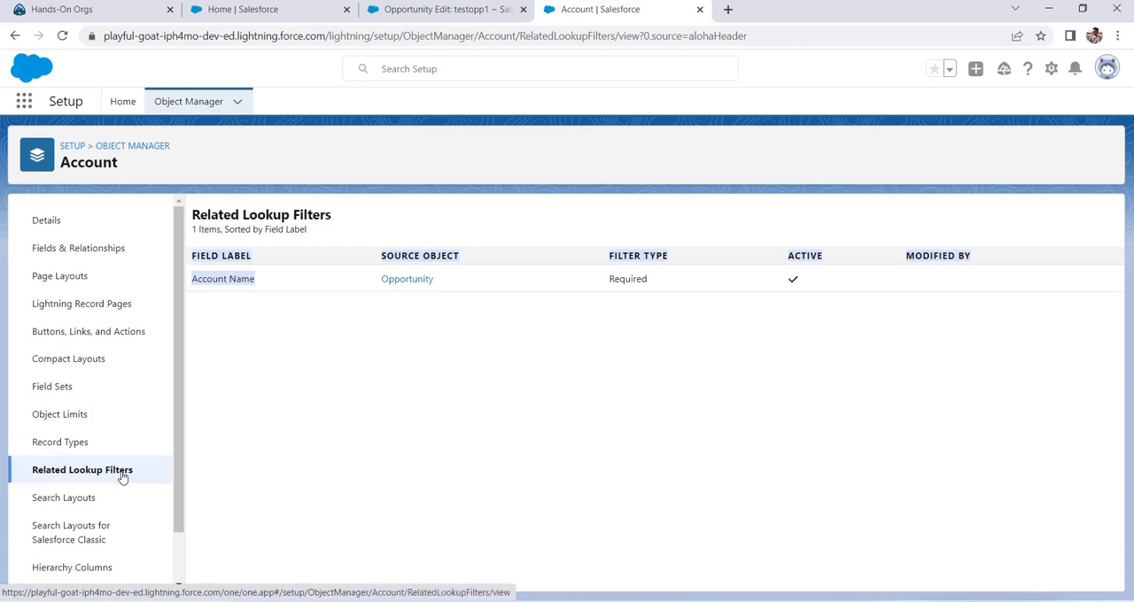
left_click(1013, 234)
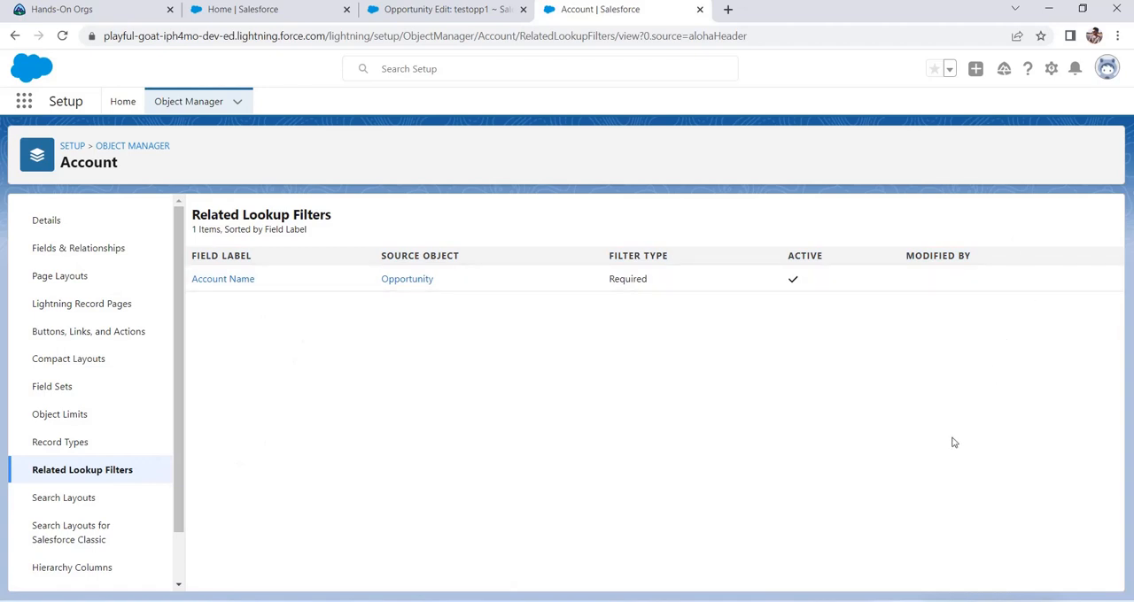
left_click(443, 9)
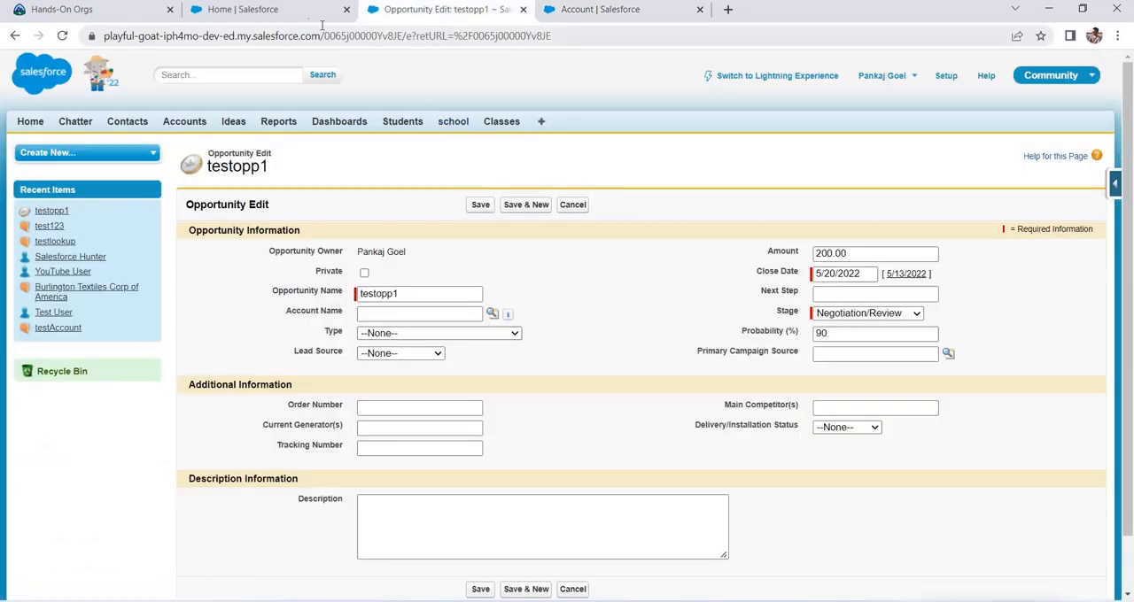